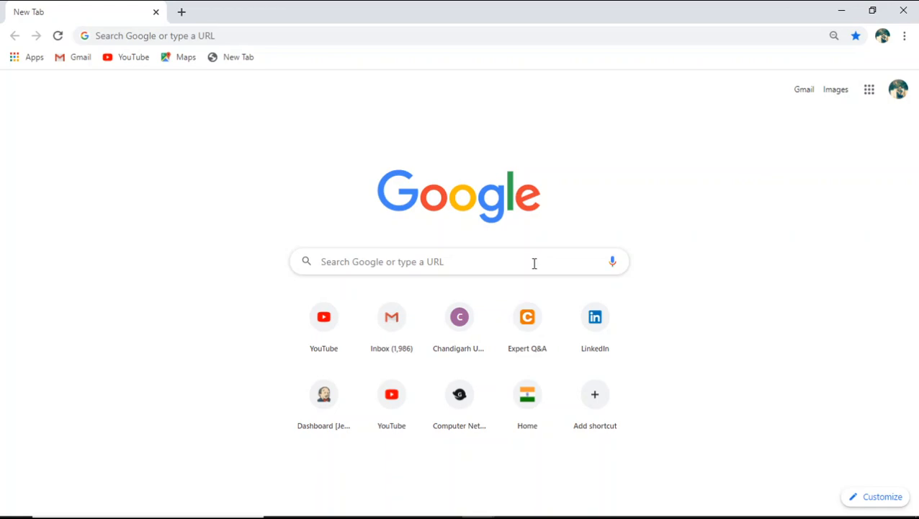
- Search the web for "aws management console login", open the AWS Management Console page and enter the console
click(533, 263)
text(aws management console login)
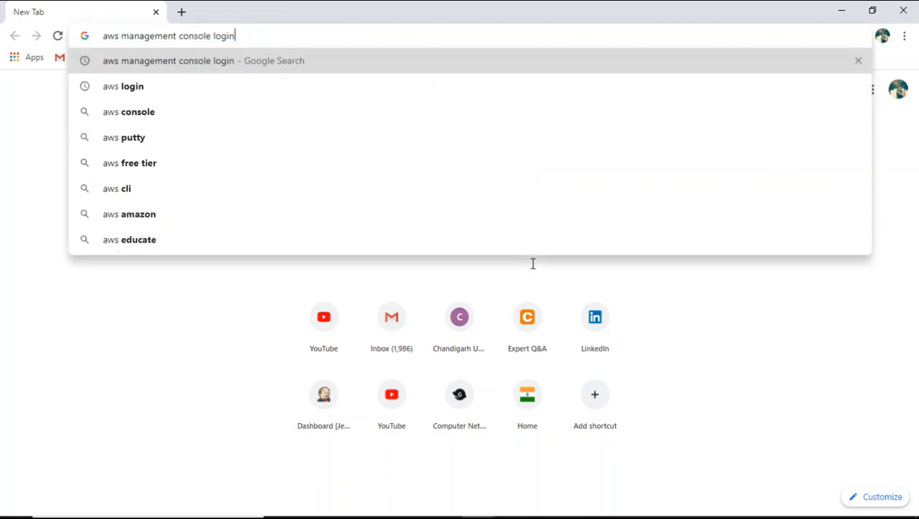
key(Return)
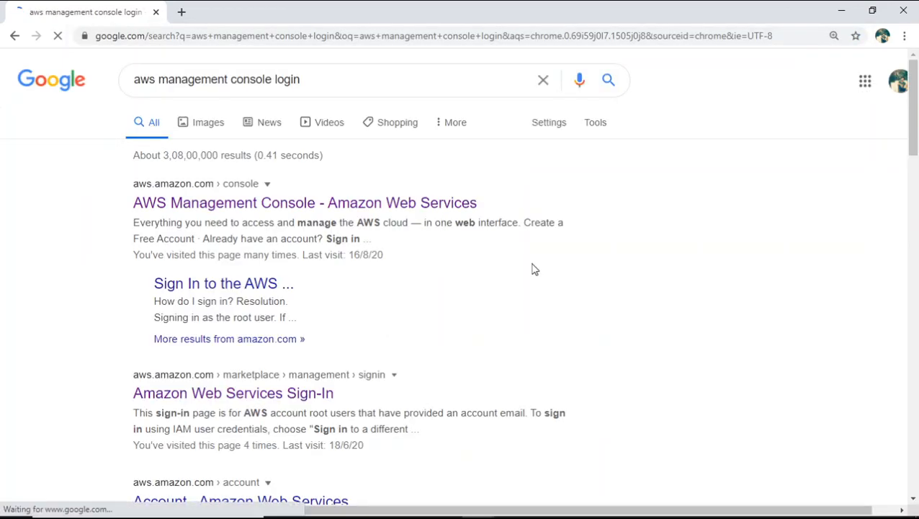
click(466, 204)
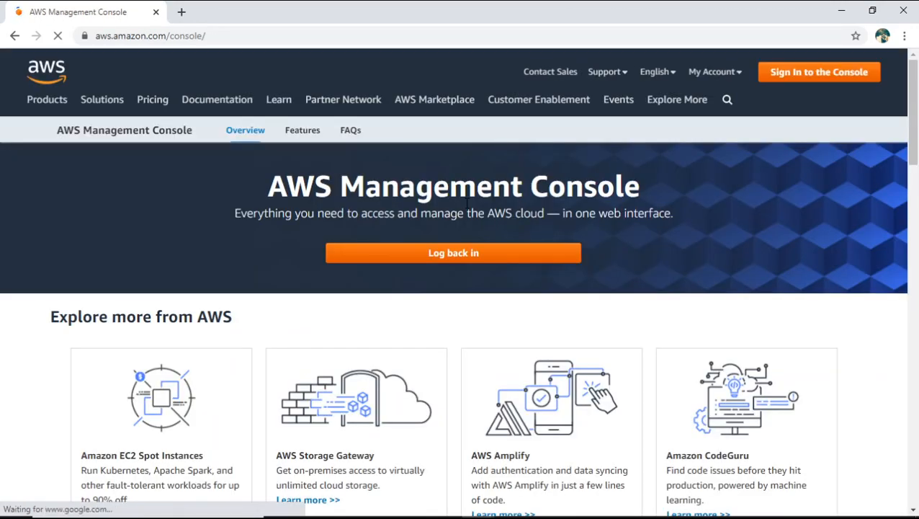
click(823, 76)
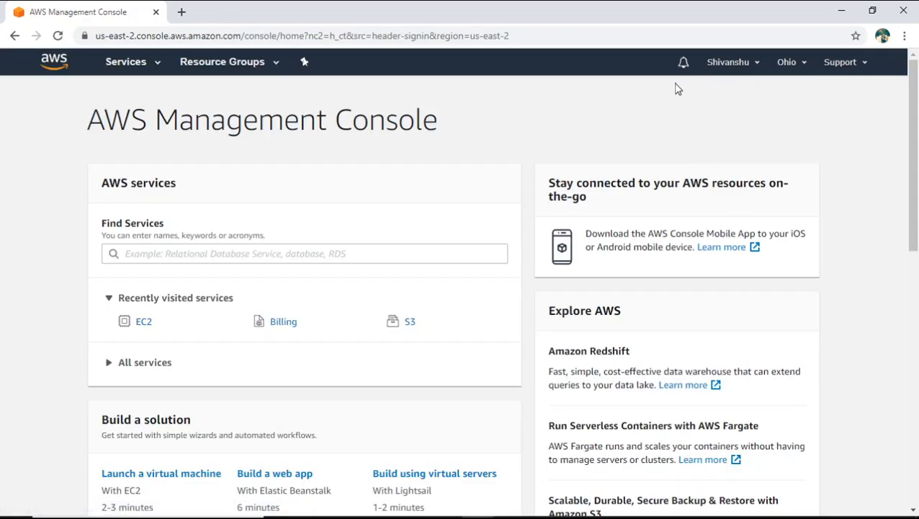
- Sign out of the AWS account and bring up the console sign-in page
click(745, 65)
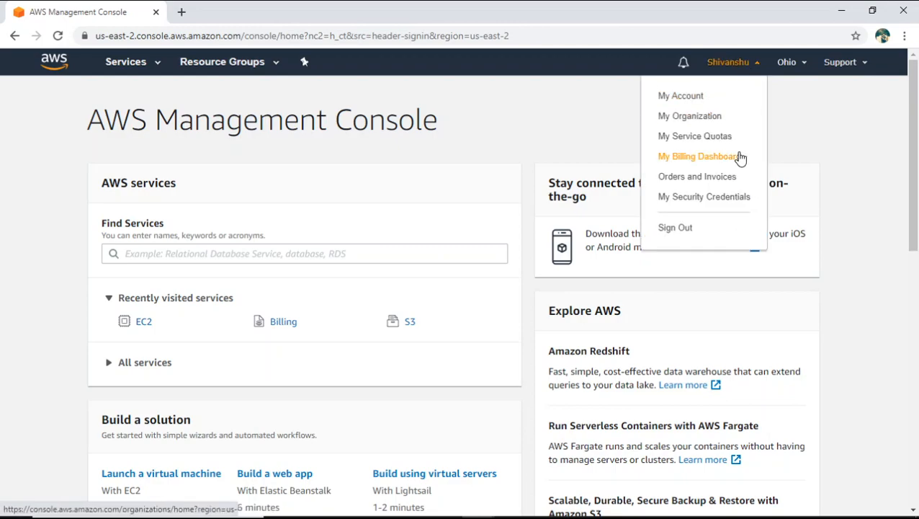
click(680, 236)
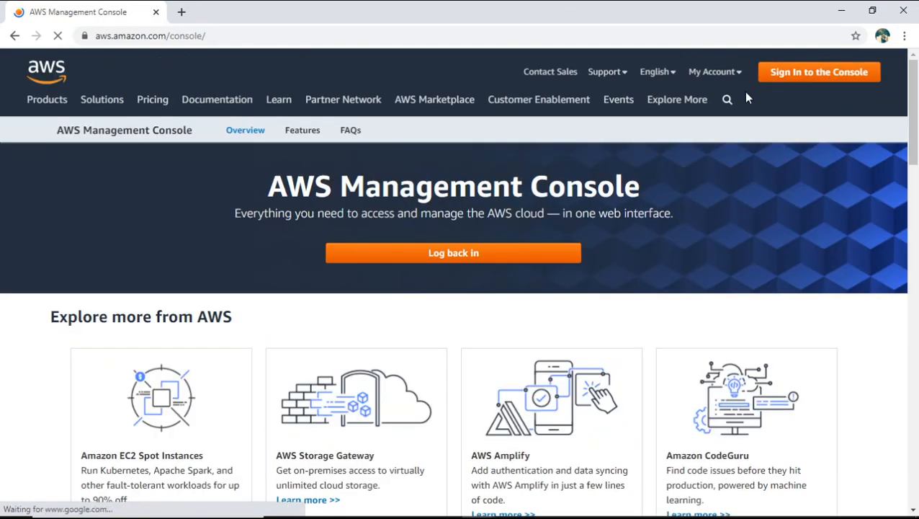
mouse_move(721, 81)
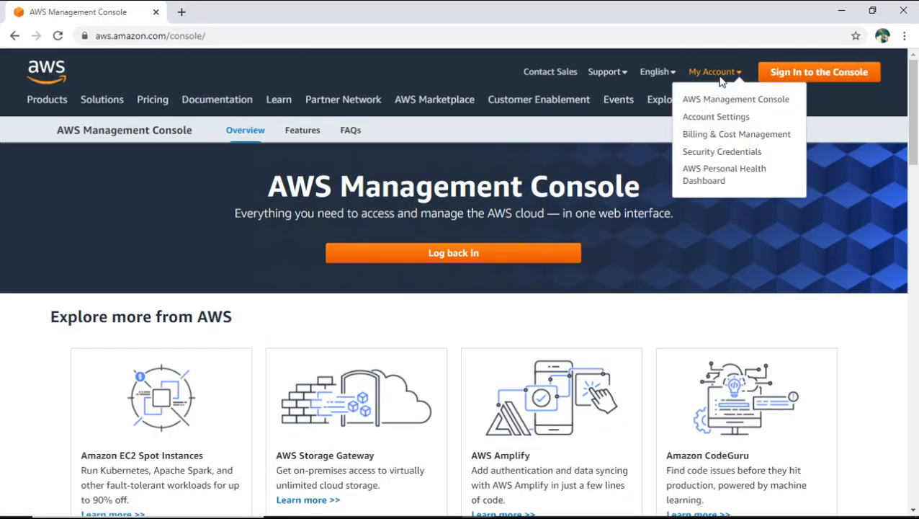
click(790, 81)
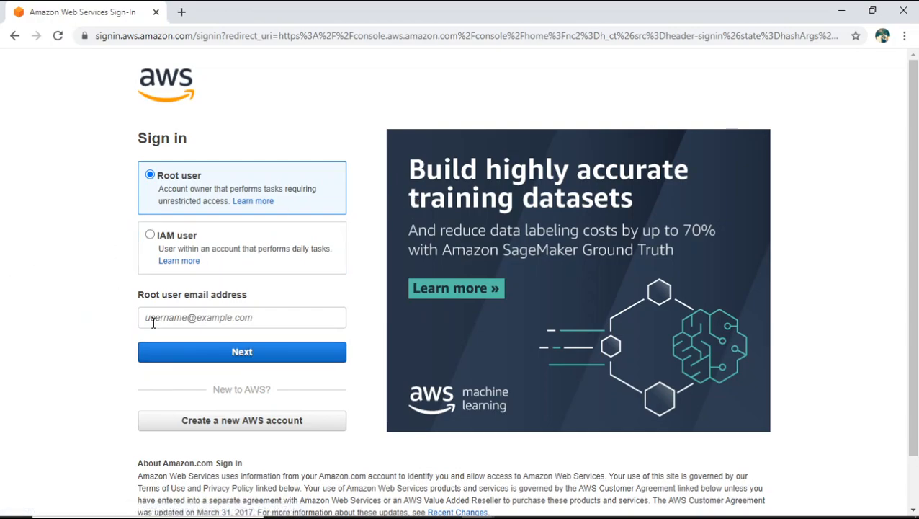
- Open the form for creating a new AWS account and examine its contact information fields and customer agreement
click(224, 428)
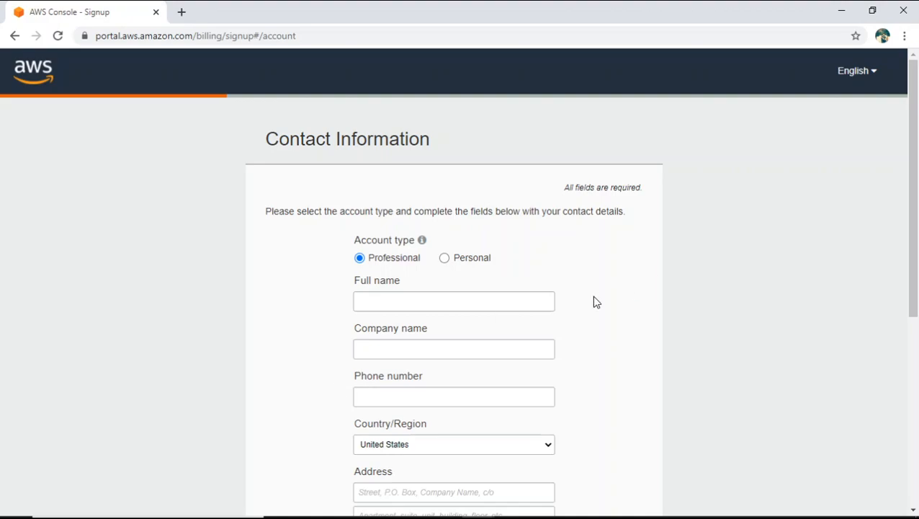
drag(917, 250, 918, 314)
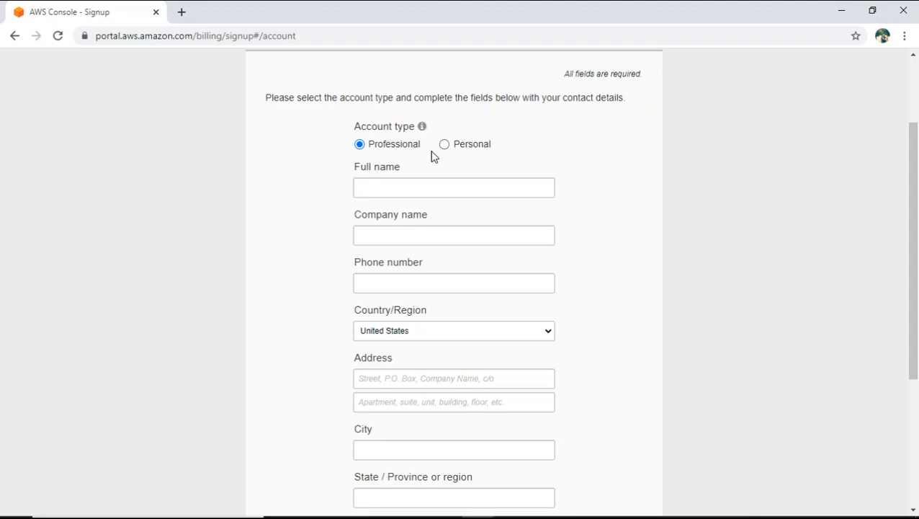
drag(917, 185, 918, 321)
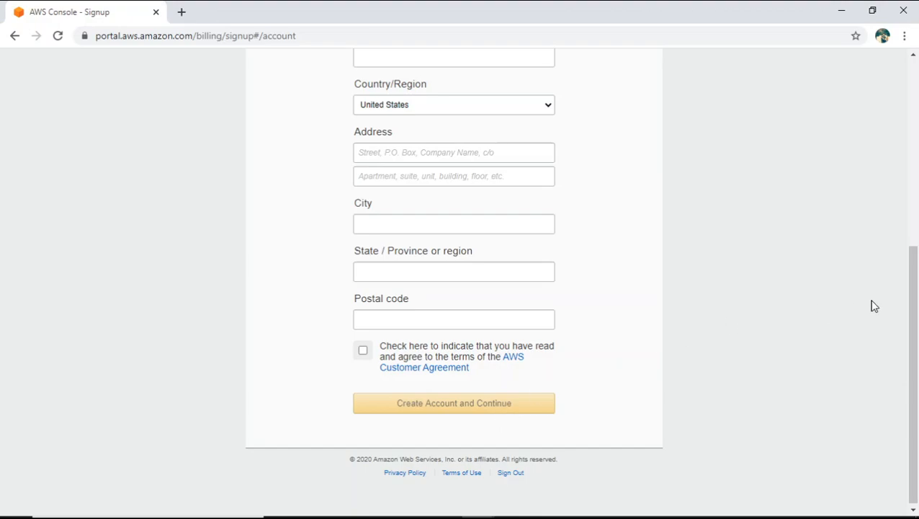
drag(913, 299, 913, 108)
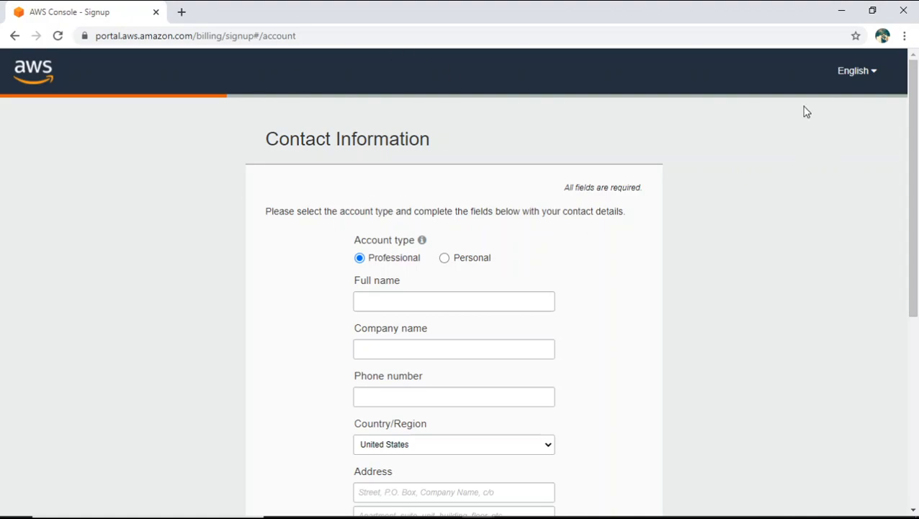
drag(914, 159, 918, 366)
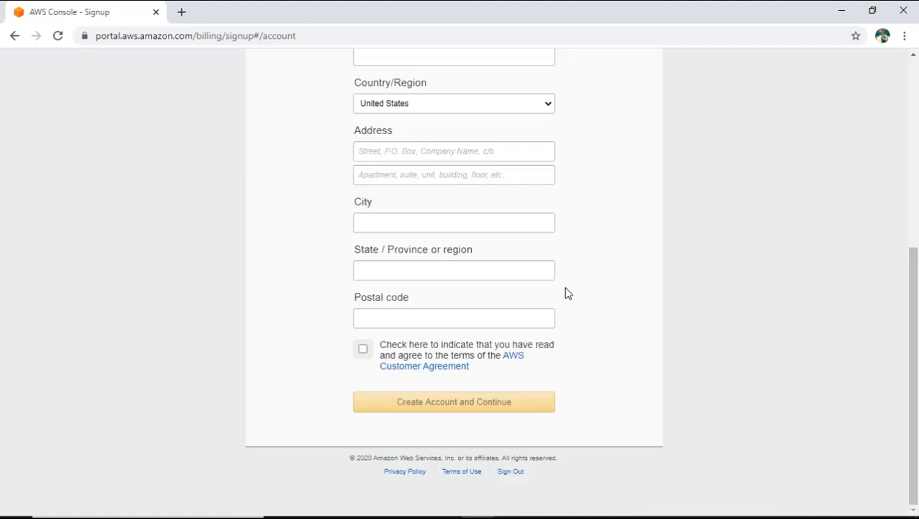
- In a new browser tab, search for "aws management console login" and reach the AWS sign-in page from the Management Console result
click(182, 11)
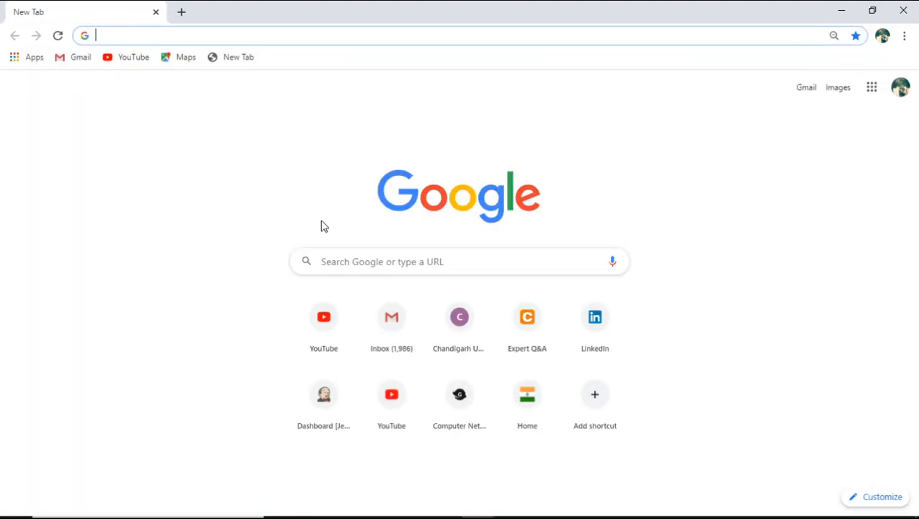
click(331, 252)
text(aws management console login)
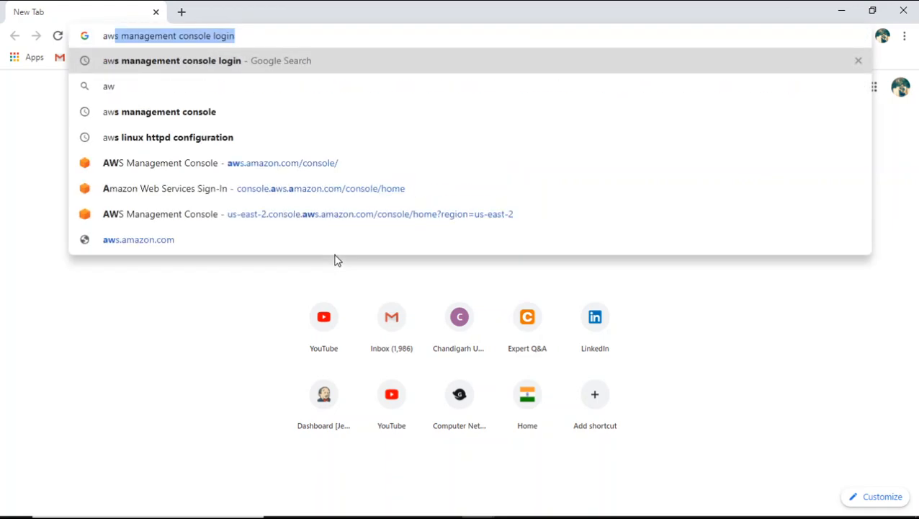
key(Right)
key(Return)
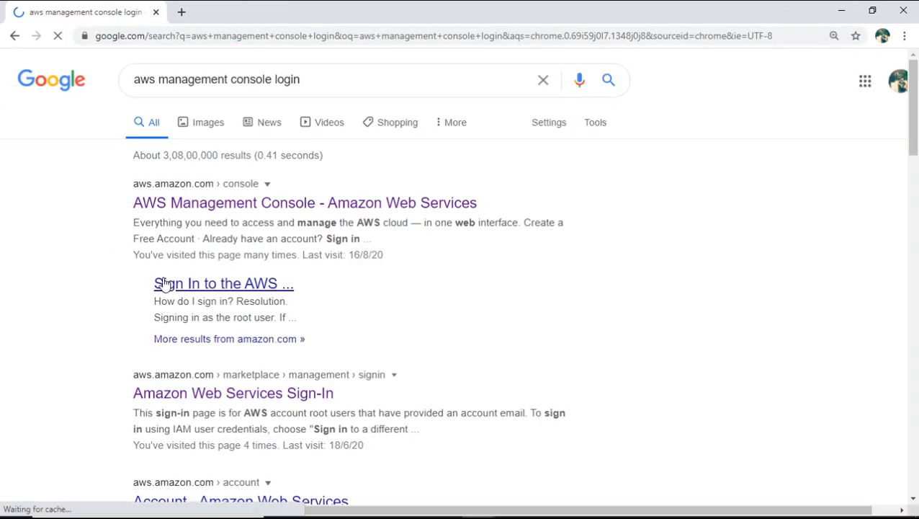
click(220, 209)
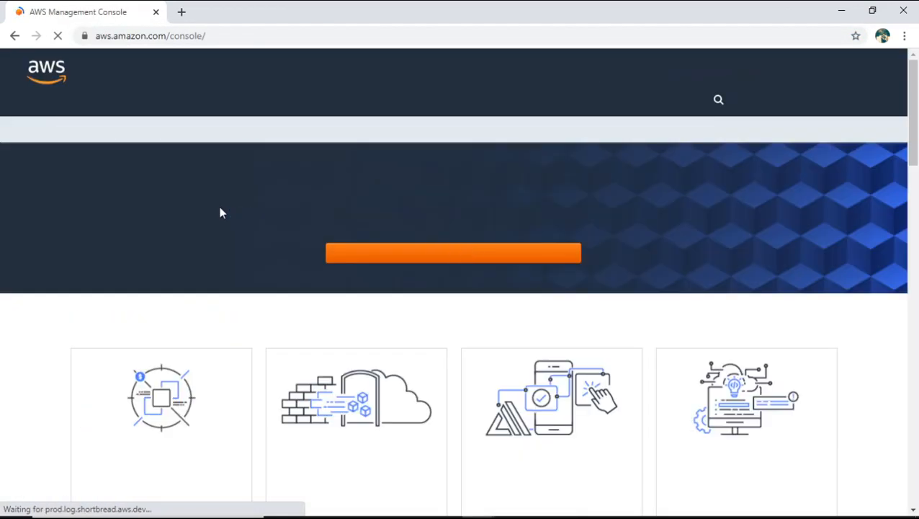
click(516, 257)
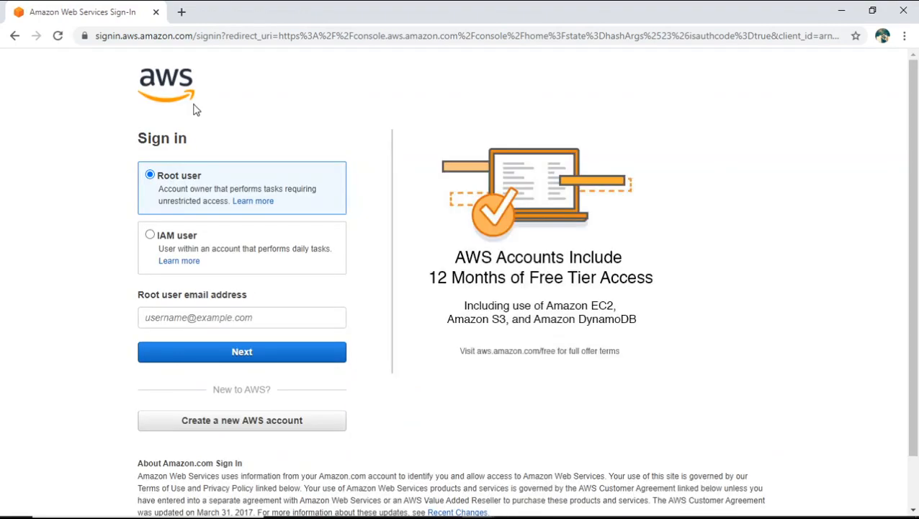
- Enter the root user's email address for sign-in and continue to the password request
click(268, 315)
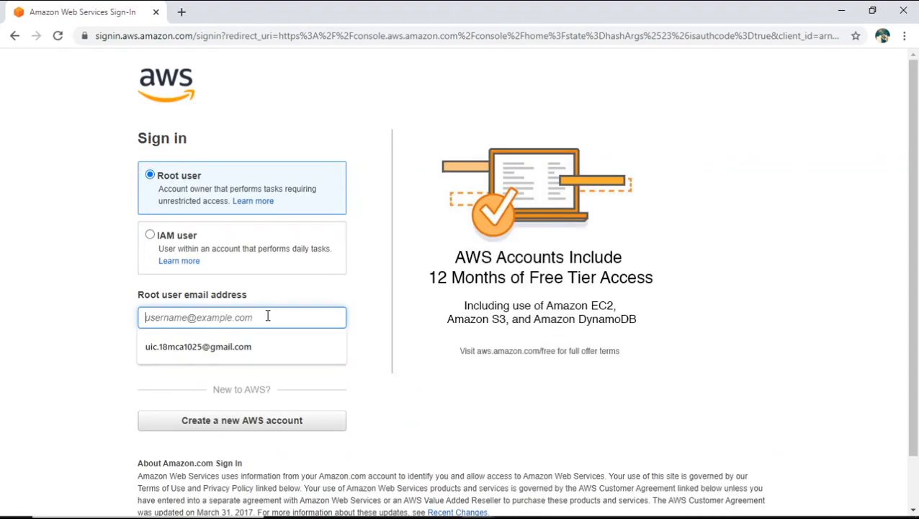
click(251, 347)
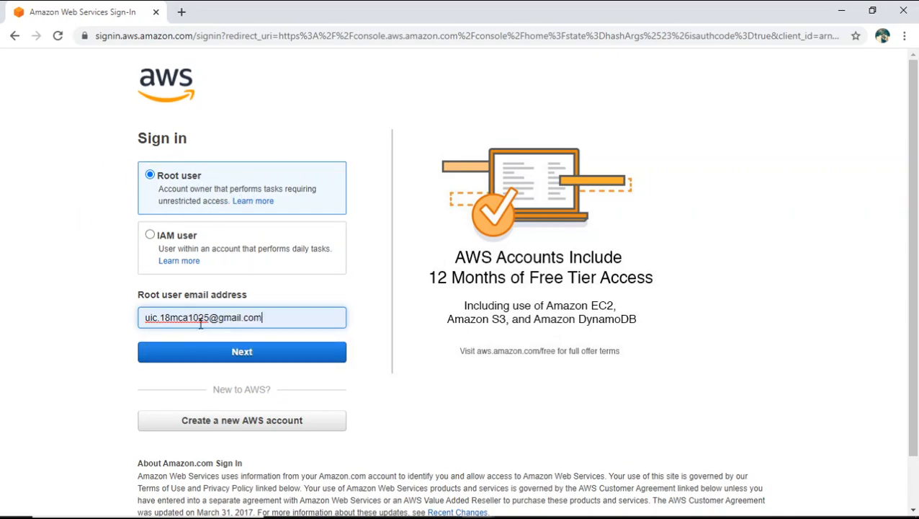
drag(283, 319, 189, 318)
click(277, 317)
click(267, 352)
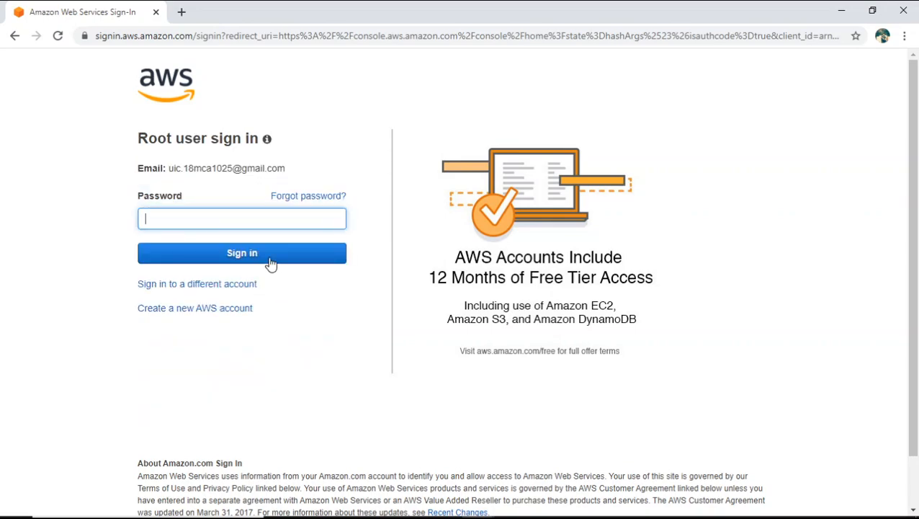
- Enter the root user's account password and sign in to the AWS Management Console
text(••••••••)
key(Return)
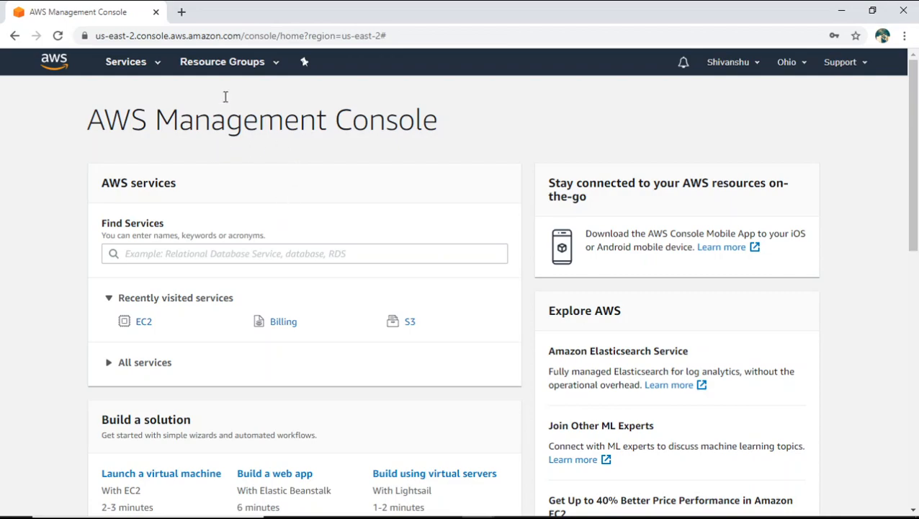
- Open the EC2 service from the Compute category of AWS services
click(159, 66)
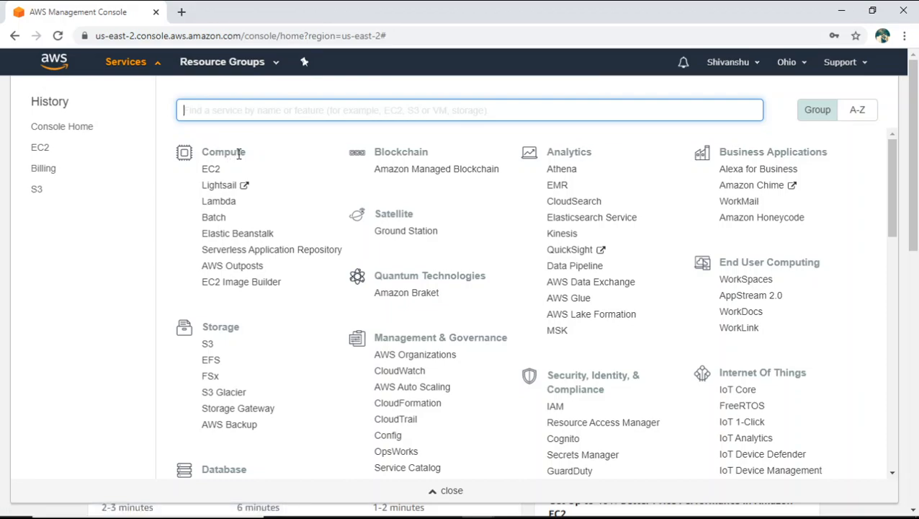
drag(247, 158, 205, 150)
click(216, 174)
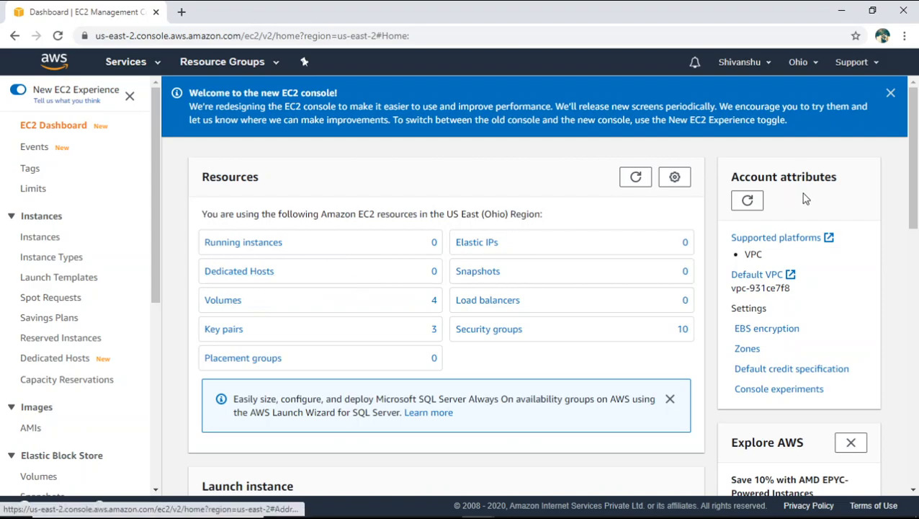
- Start launching a new EC2 instance from the EC2 dashboard
scroll(492, 272, down, 2)
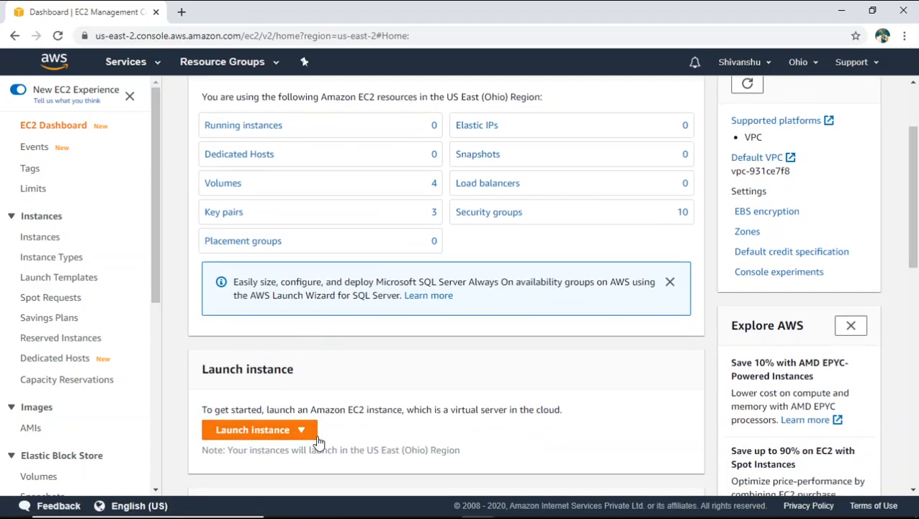
click(297, 430)
click(285, 390)
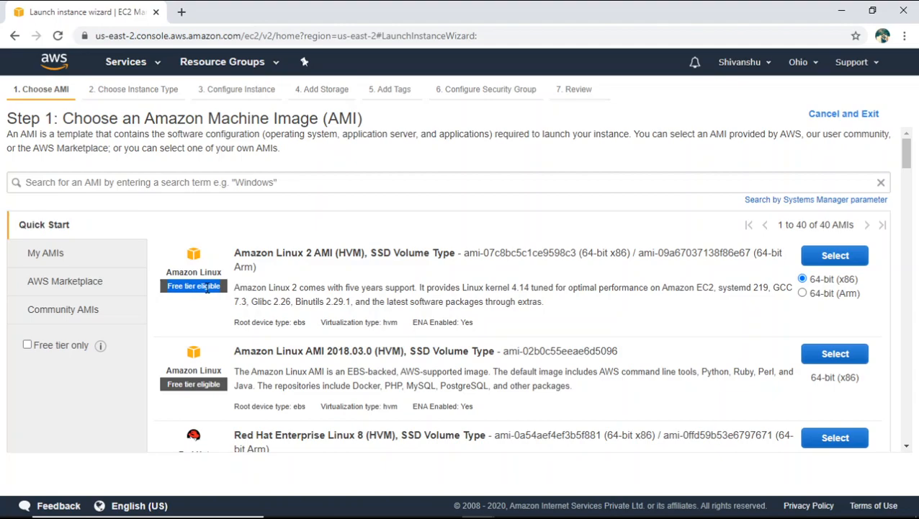
- Choose the free tier eligible Amazon Linux 2 AMI (HVM), SSD Volume Type, 64-bit (x86), for the instance
drag(220, 286, 166, 289)
click(183, 293)
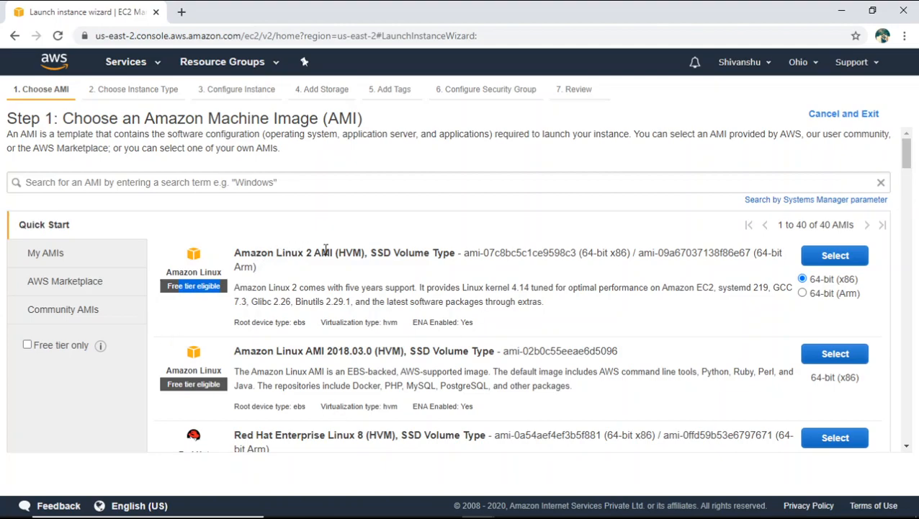
drag(330, 252, 250, 252)
click(822, 256)
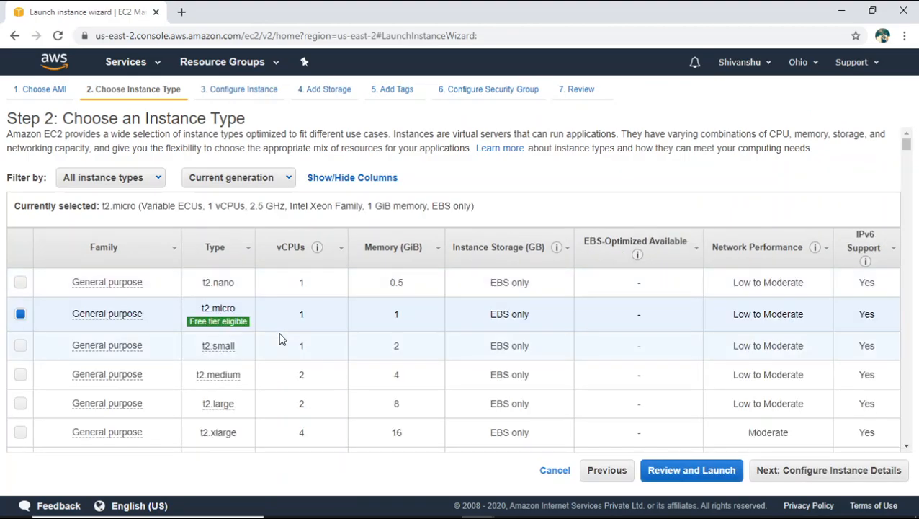
- Check the free tier terms of the t2.micro instance type, keep it selected and proceed to configuring the instance details
mouse_move(218, 334)
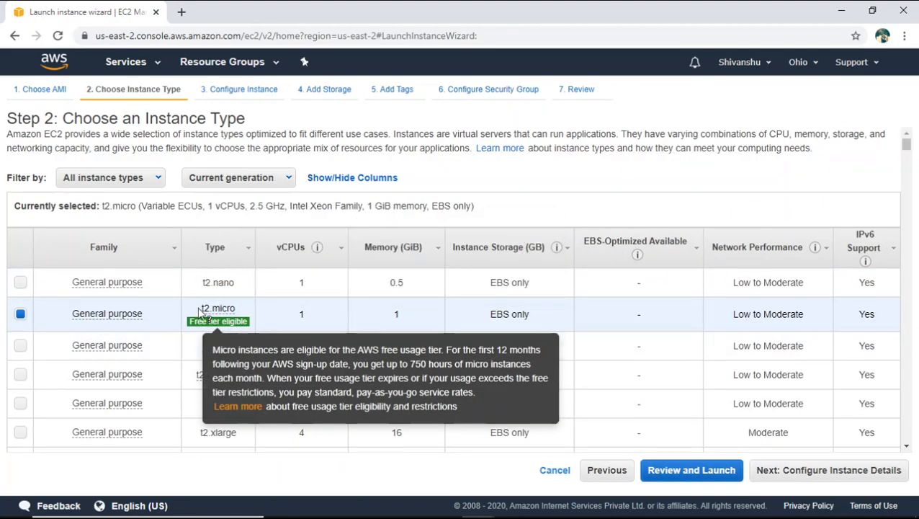
mouse_move(226, 317)
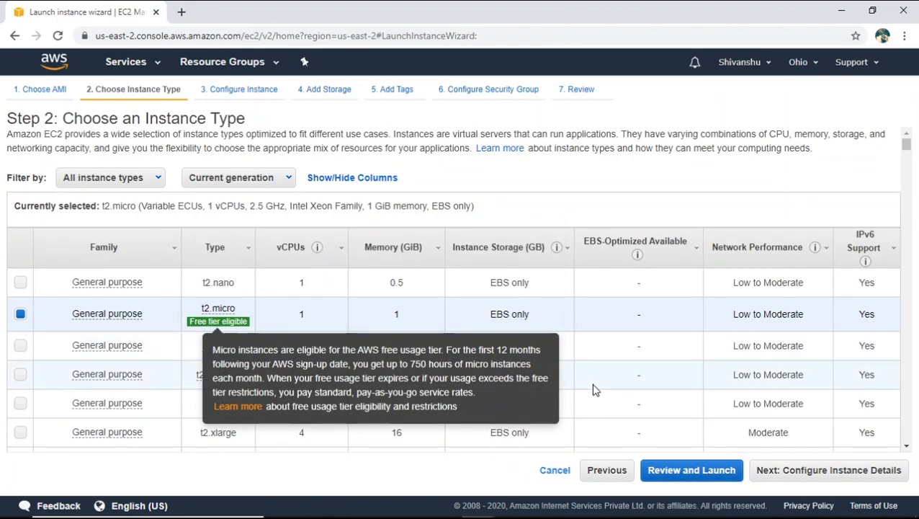
click(807, 477)
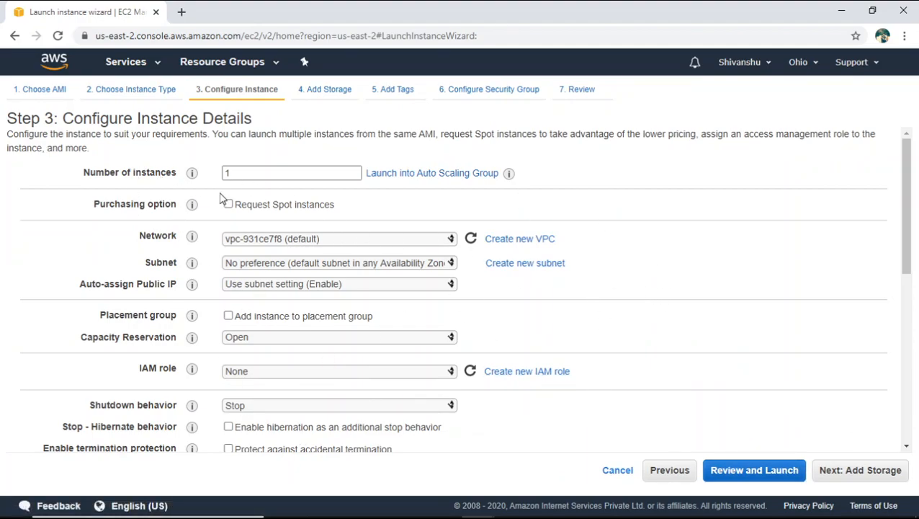
- Keep the number of instances at 1 with the default instance details and go to the launch review
double_click(233, 175)
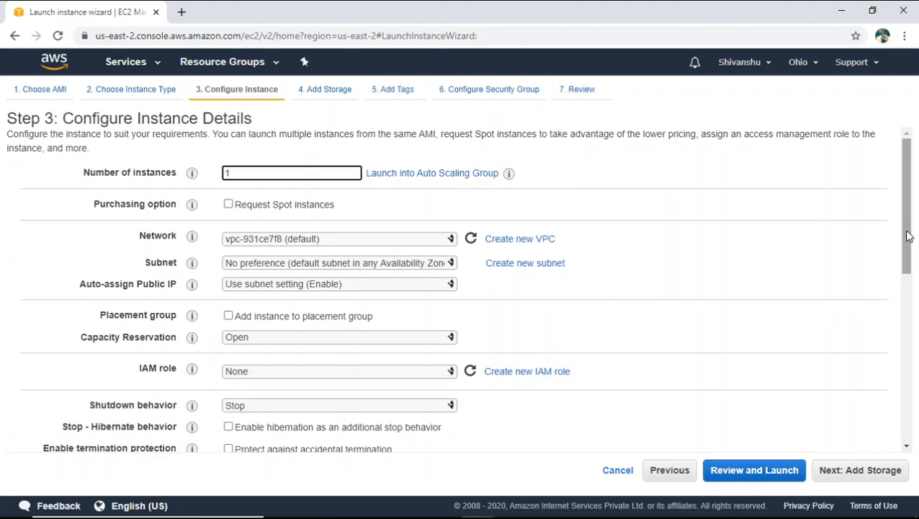
mouse_move(909, 236)
mouse_down()
mouse_move(910, 358)
mouse_move(906, 222)
mouse_up()
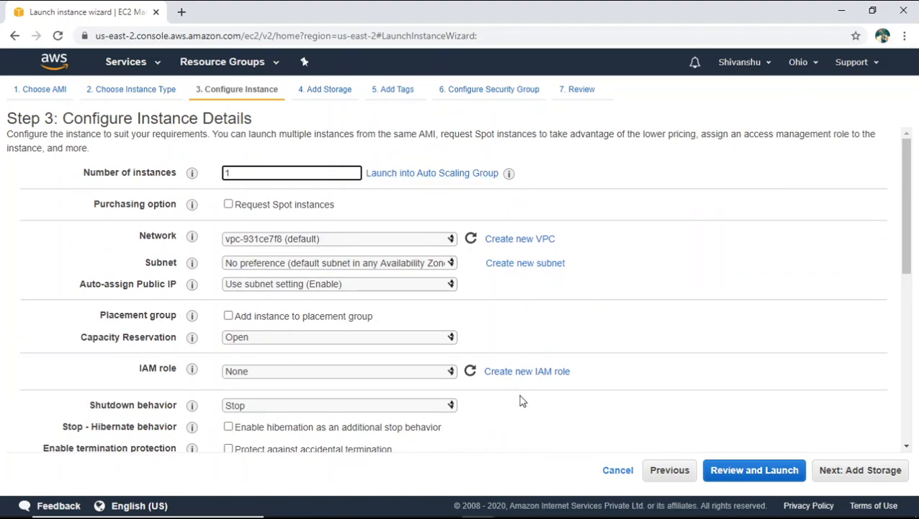
click(760, 480)
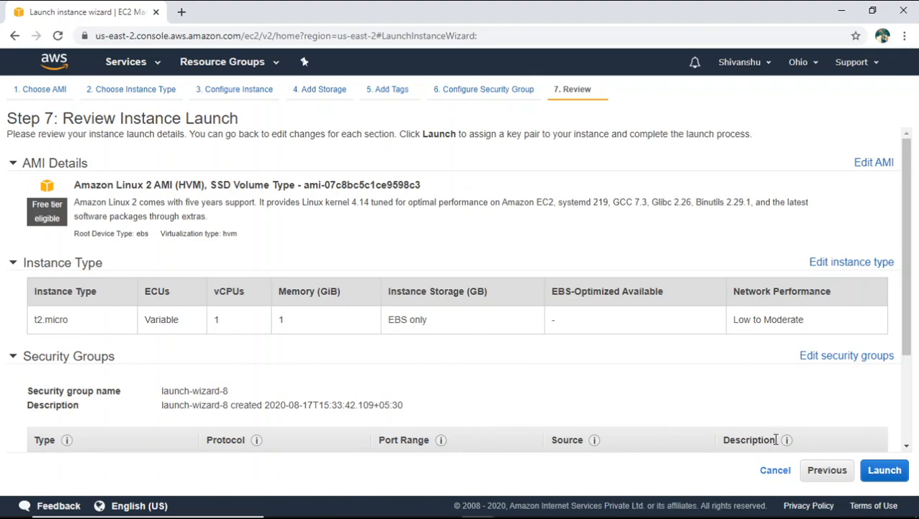
- Leave the launch wizard for the EC2 dashboard and open the list of instances
click(15, 36)
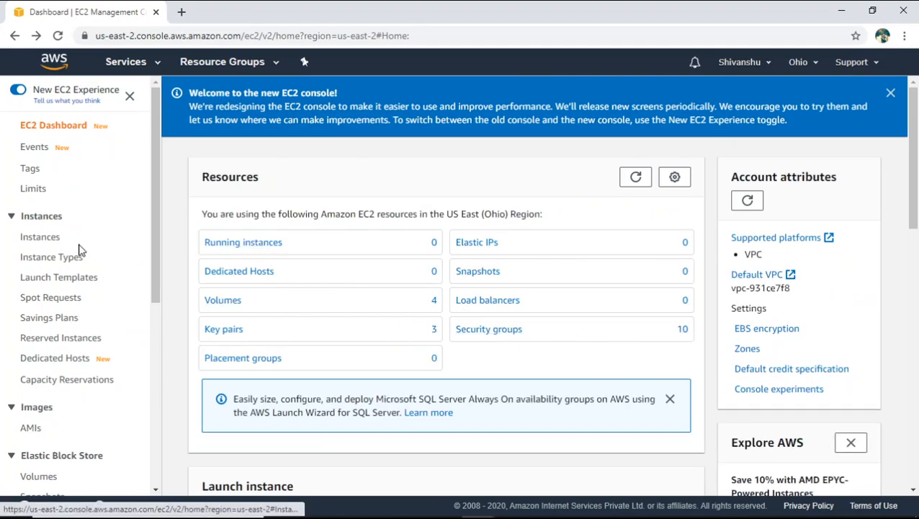
click(55, 242)
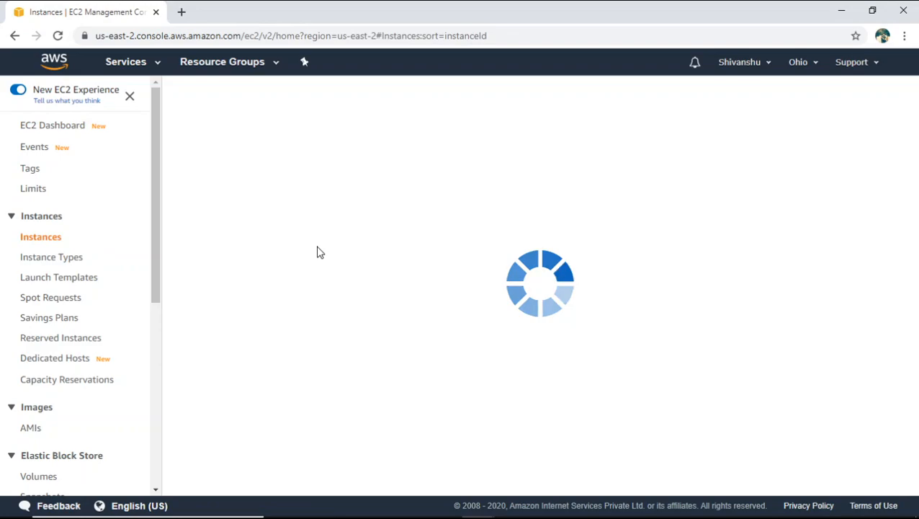
- Start a new instance launch with the 64-bit (x86) Amazon Linux 2 AMI on t2.micro and default instance details, continuing to storage
click(241, 98)
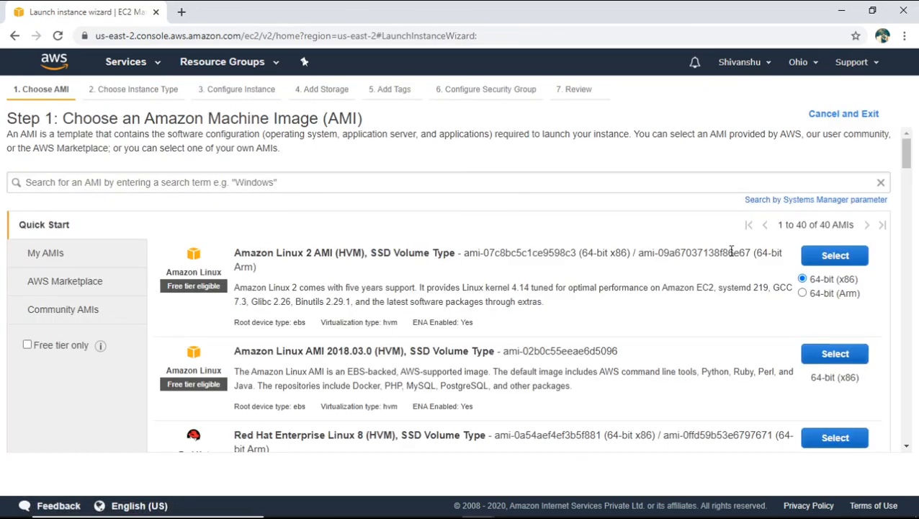
click(821, 261)
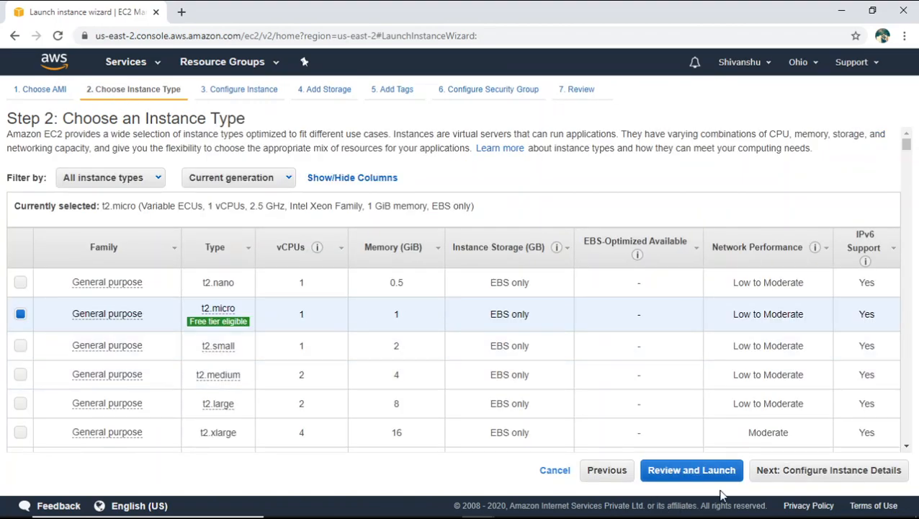
click(801, 471)
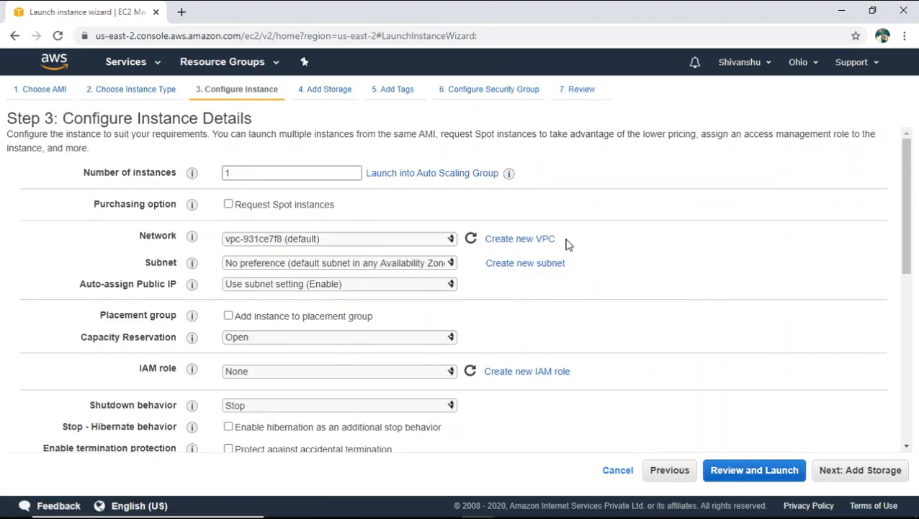
click(868, 477)
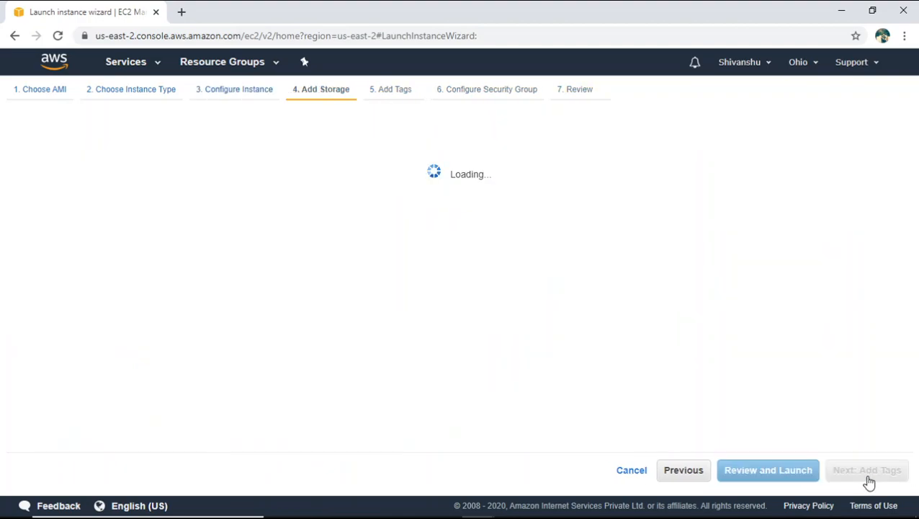
- Keep the 8 GiB General Purpose SSD (gp2) root volume, add no tags and proceed to configuring the security group
drag(338, 249, 293, 254)
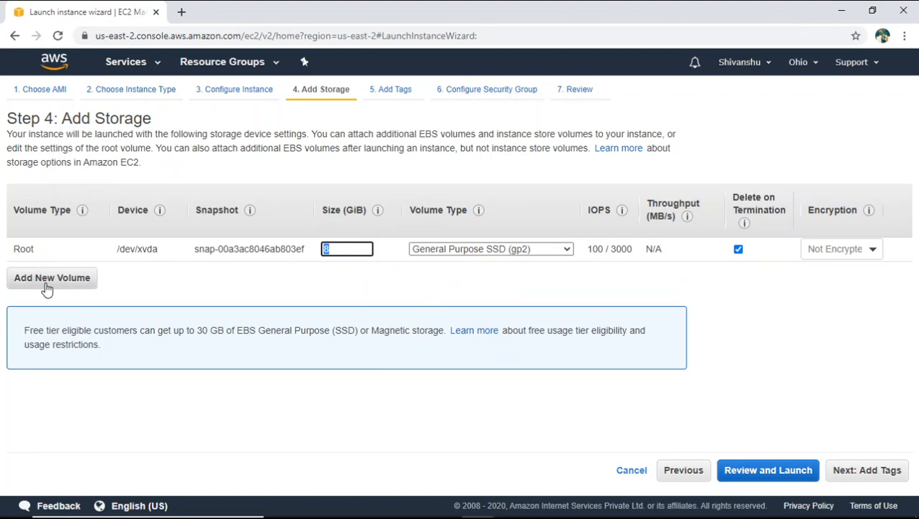
click(343, 278)
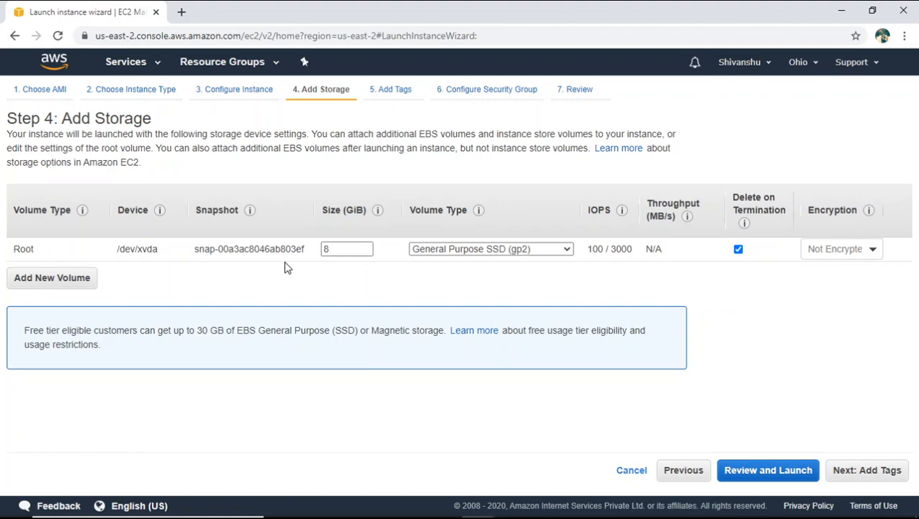
click(843, 470)
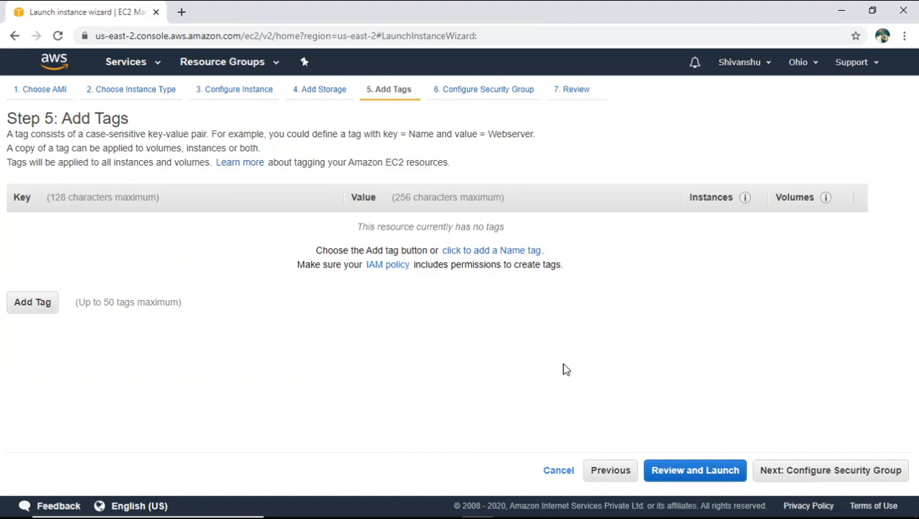
click(796, 475)
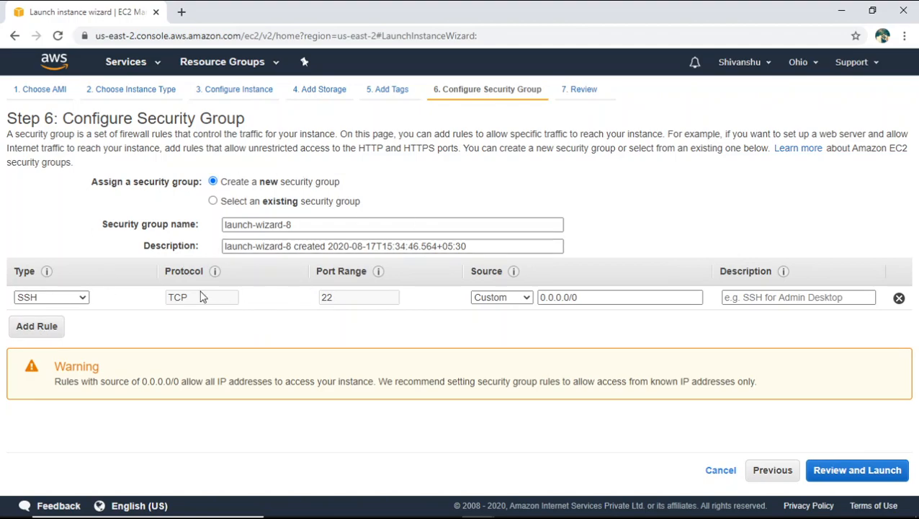
- Try an additional All ICMP - IPv4 rule in the new security group and remove it again
click(20, 331)
click(81, 322)
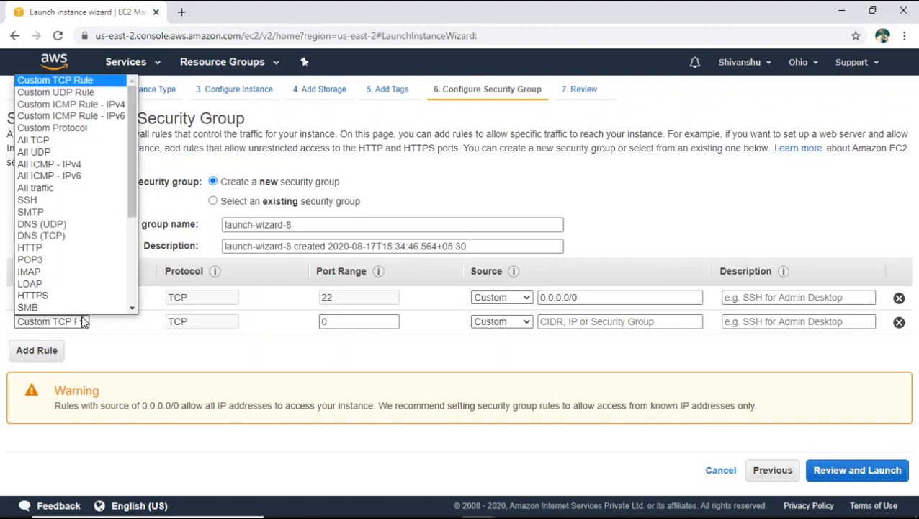
click(77, 164)
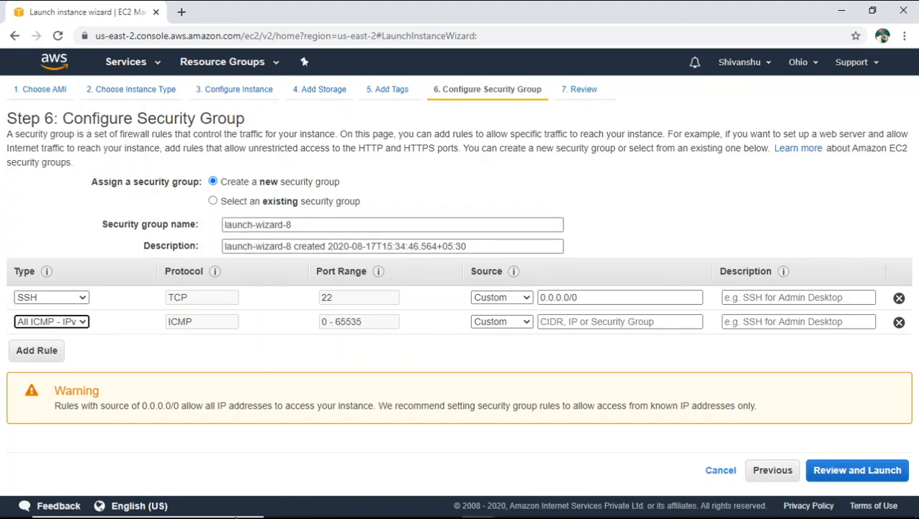
mouse_move(261, 517)
click(900, 322)
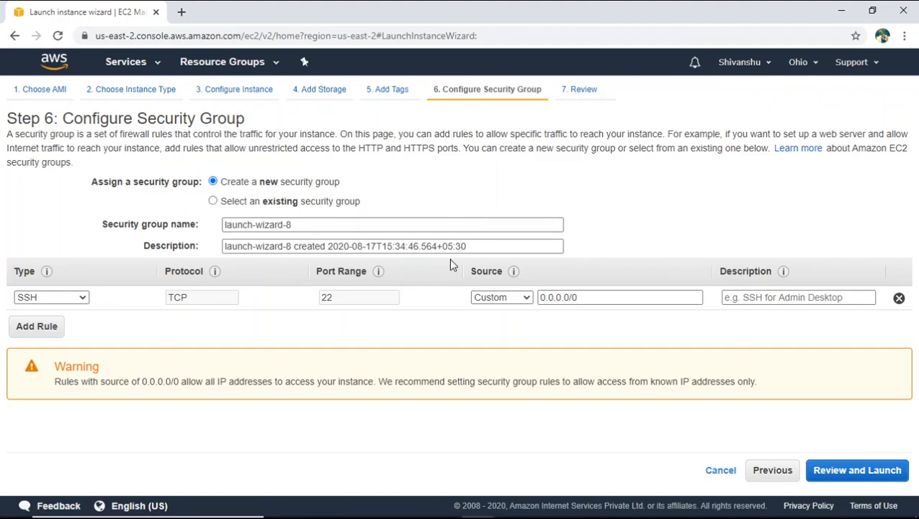
- Launch the instance with the SSH-only security group and a new key pair named awskey, downloading its private key file
click(868, 472)
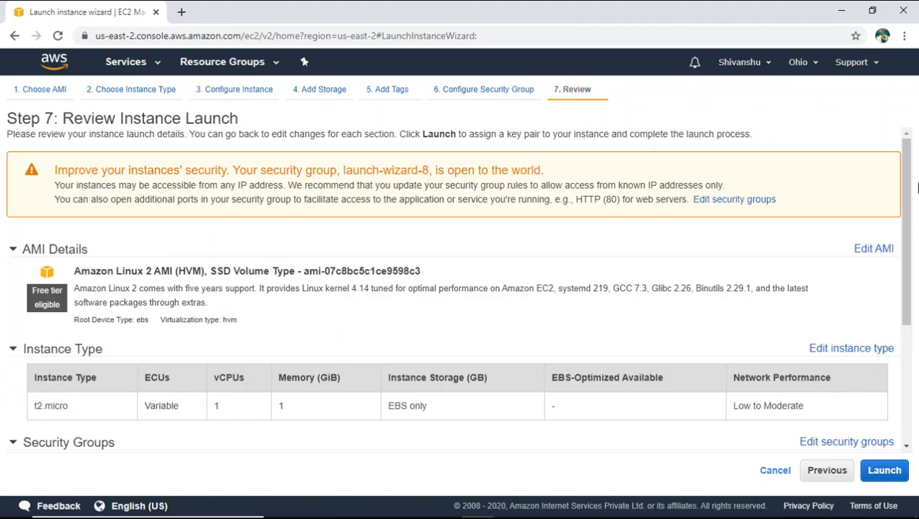
click(894, 476)
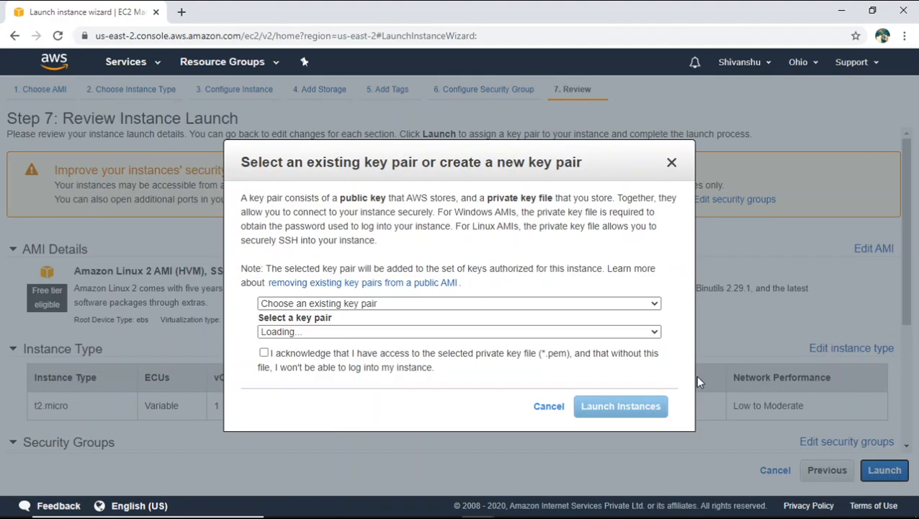
click(528, 334)
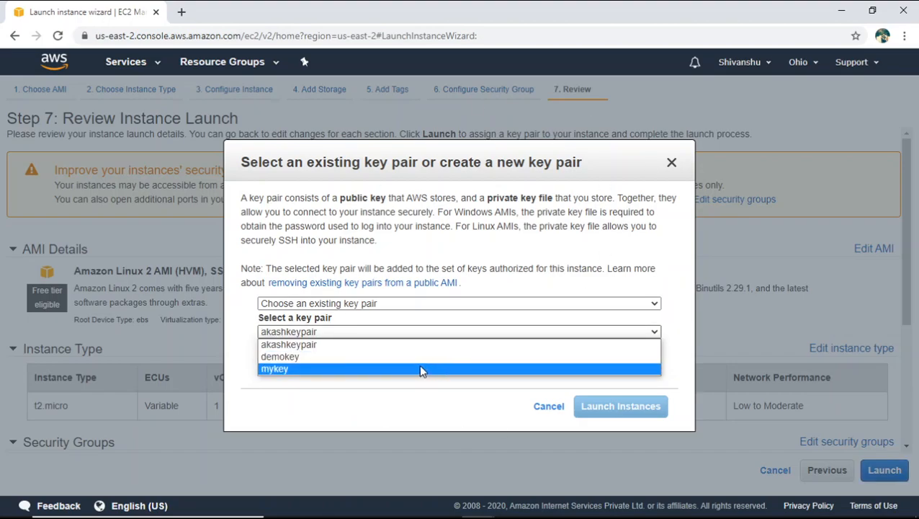
click(461, 304)
click(435, 330)
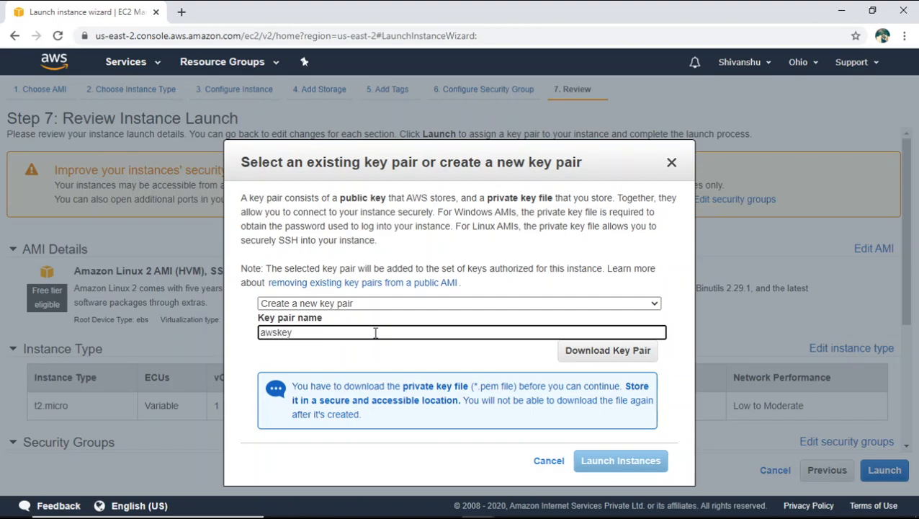
click(598, 351)
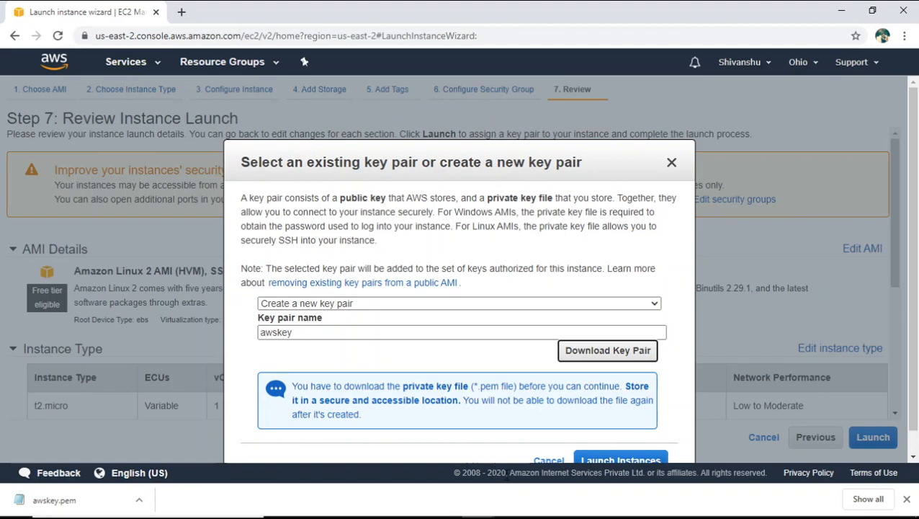
click(629, 462)
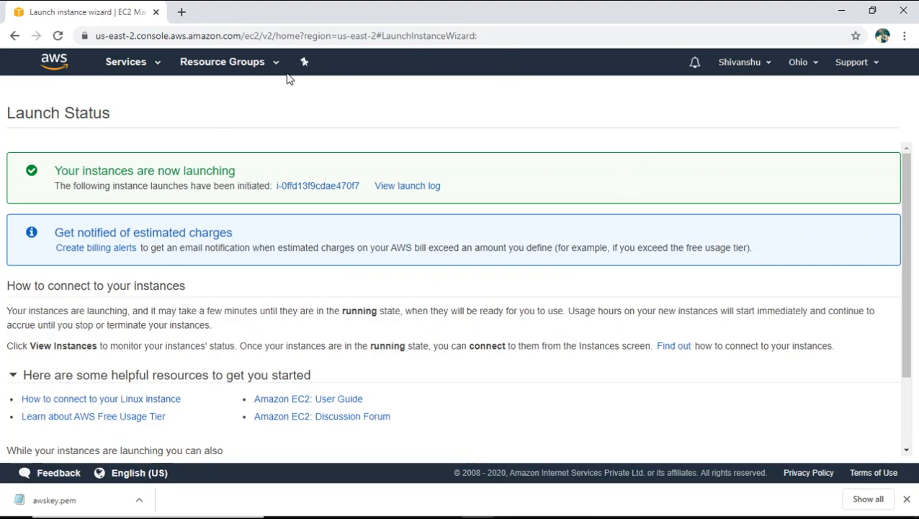
- Go back to the EC2 instances list and select only the newly launched instance
click(134, 67)
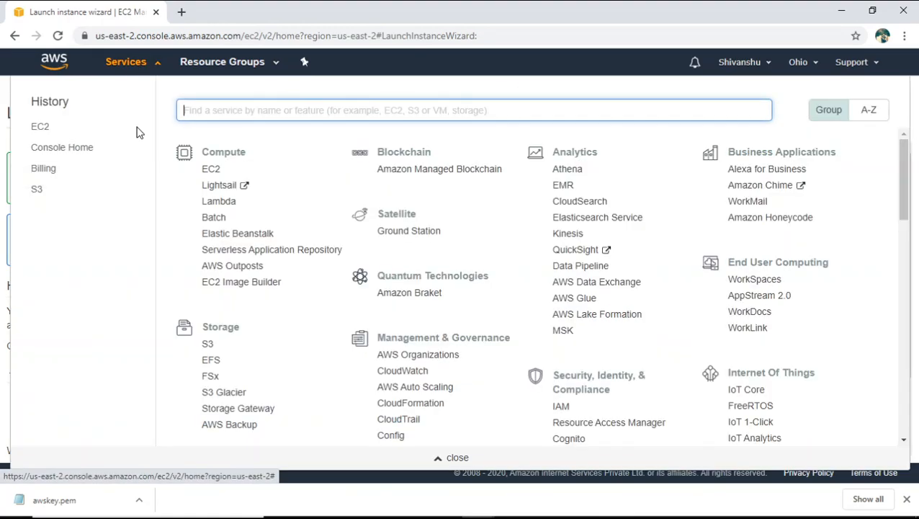
click(209, 170)
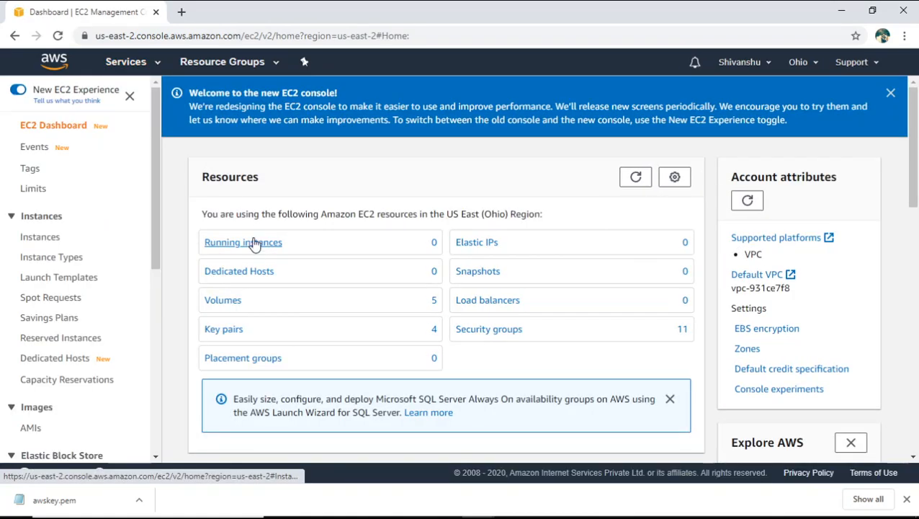
click(252, 243)
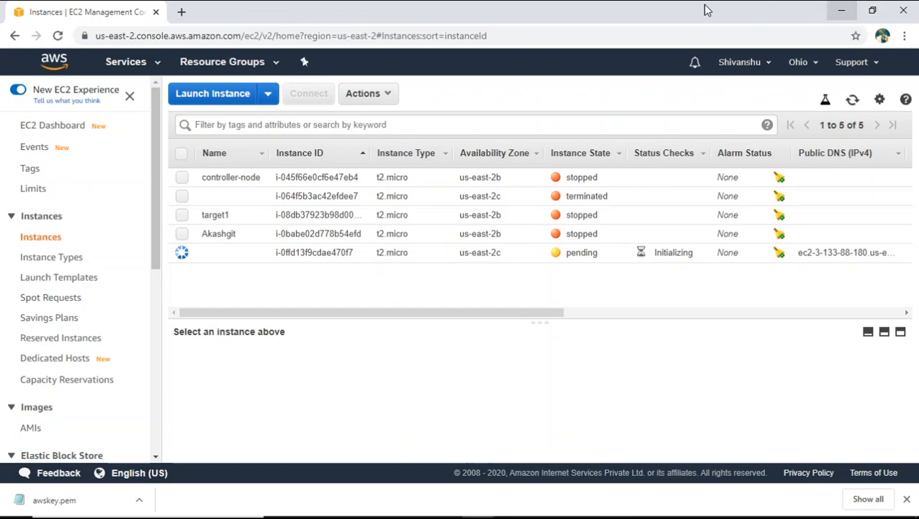
click(183, 214)
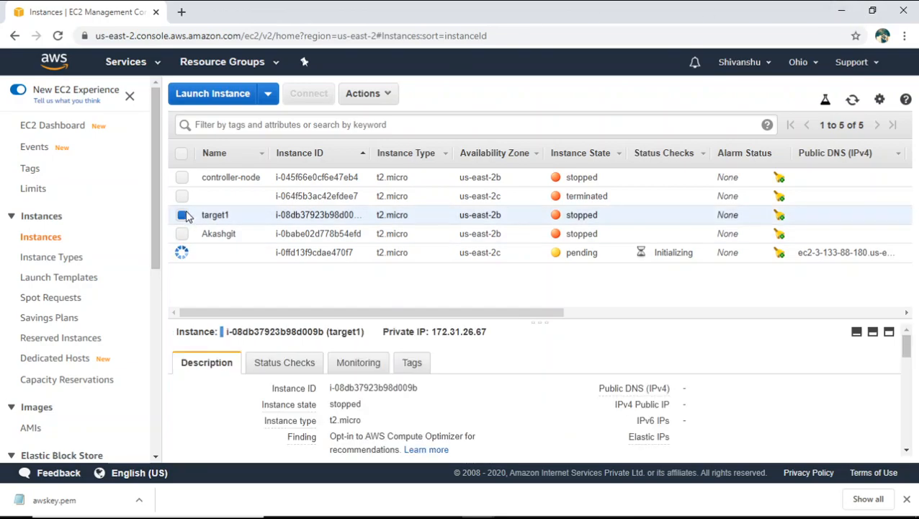
click(181, 252)
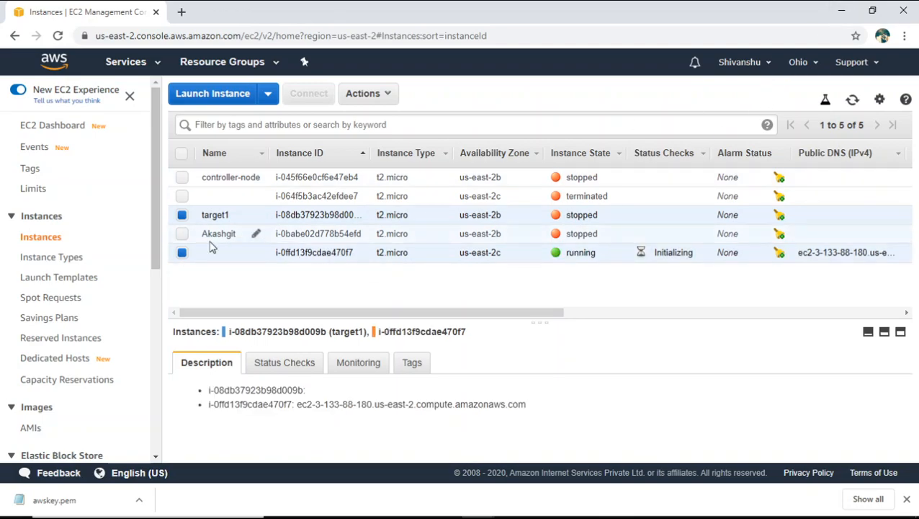
click(181, 215)
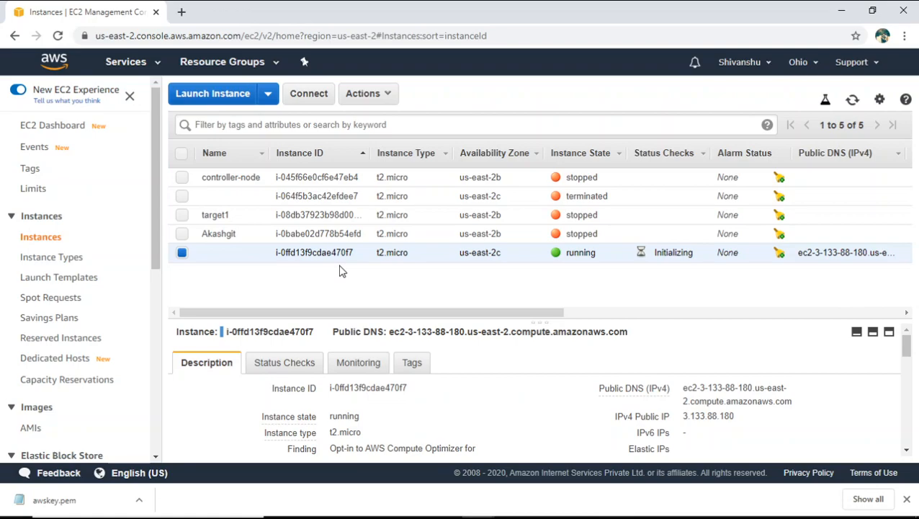
- Examine the new instance's connection methods, comparing EC2 Instance Connect with a standalone SSH client and reading the example ssh command
click(315, 95)
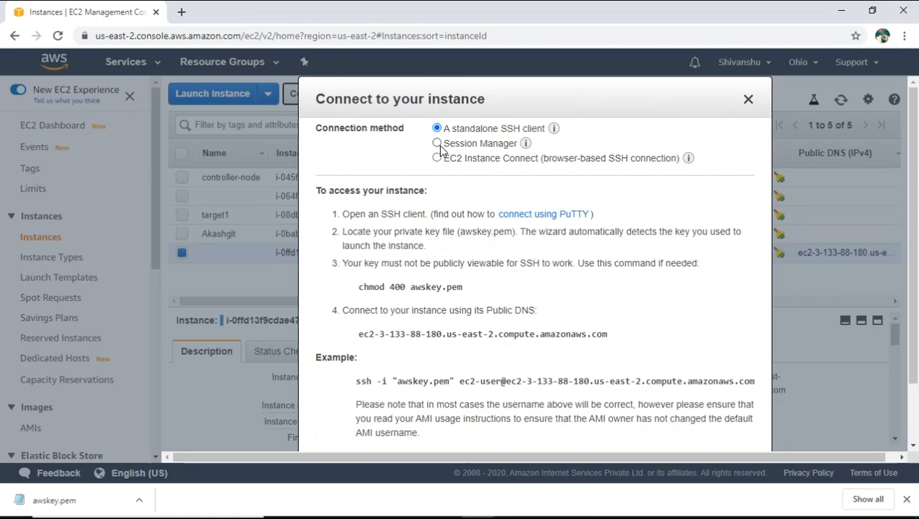
mouse_move(526, 143)
click(440, 160)
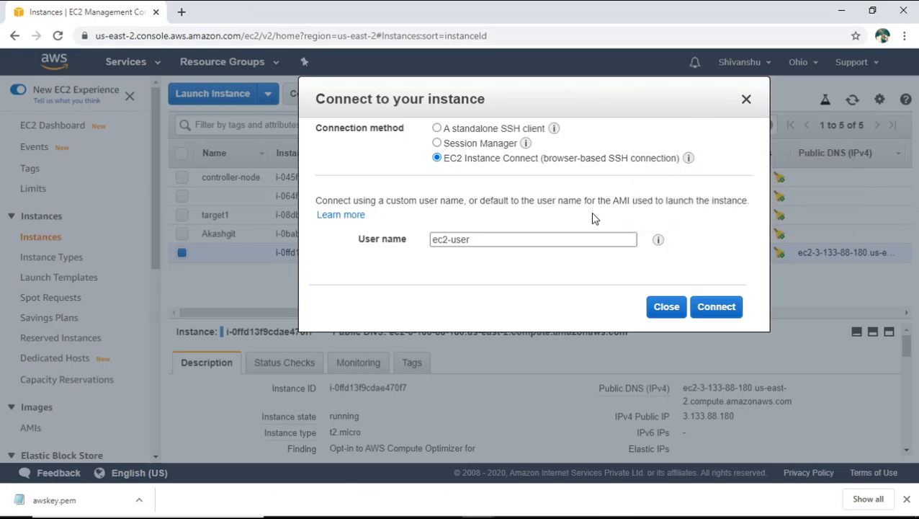
click(437, 129)
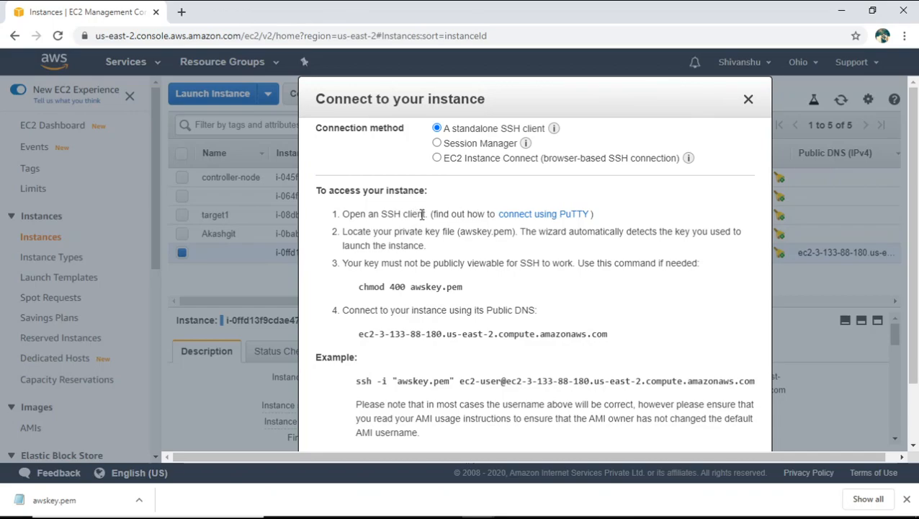
drag(426, 214, 389, 214)
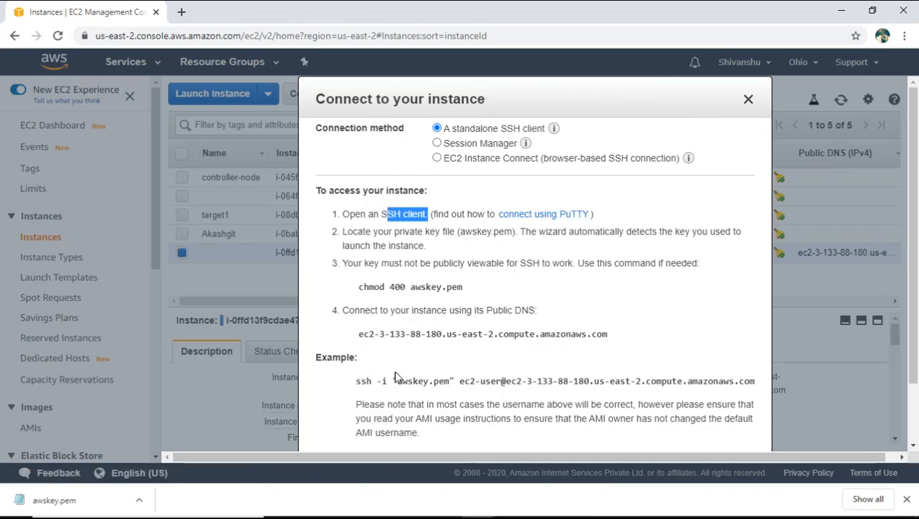
scroll(497, 288, down, 1)
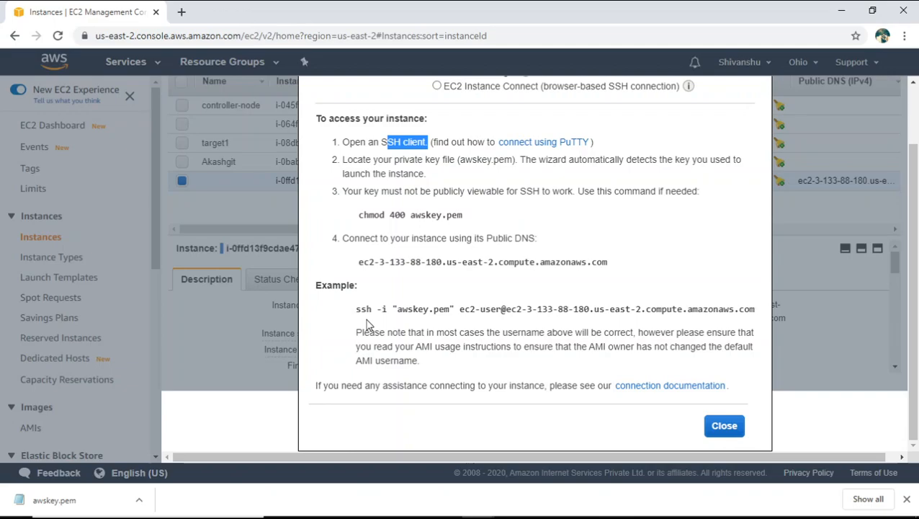
drag(358, 310, 752, 307)
click(753, 308)
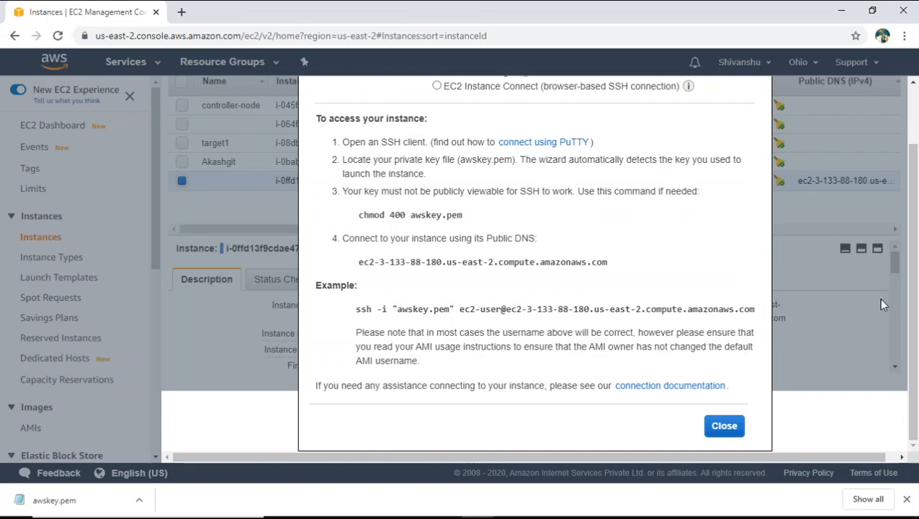
click(724, 426)
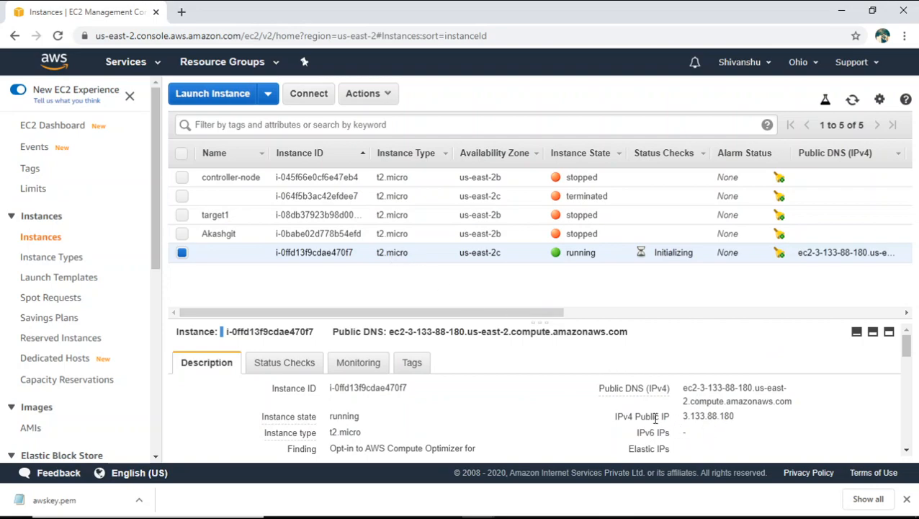
- Copy the new instance's IPv4 public IP address from its description
click(746, 417)
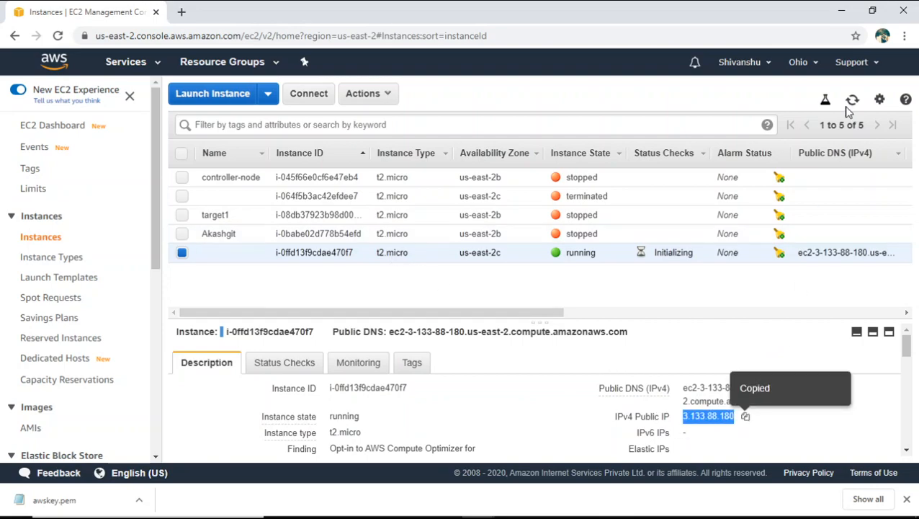
click(841, 10)
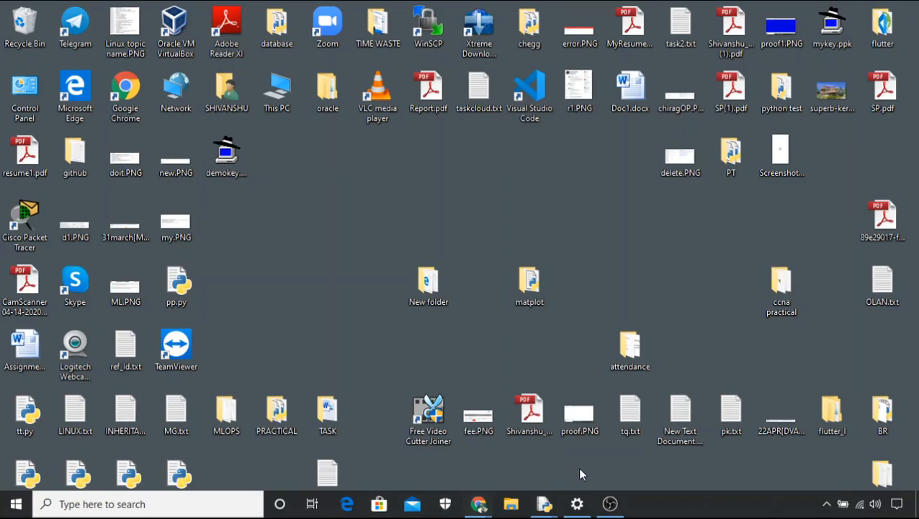
mouse_move(484, 508)
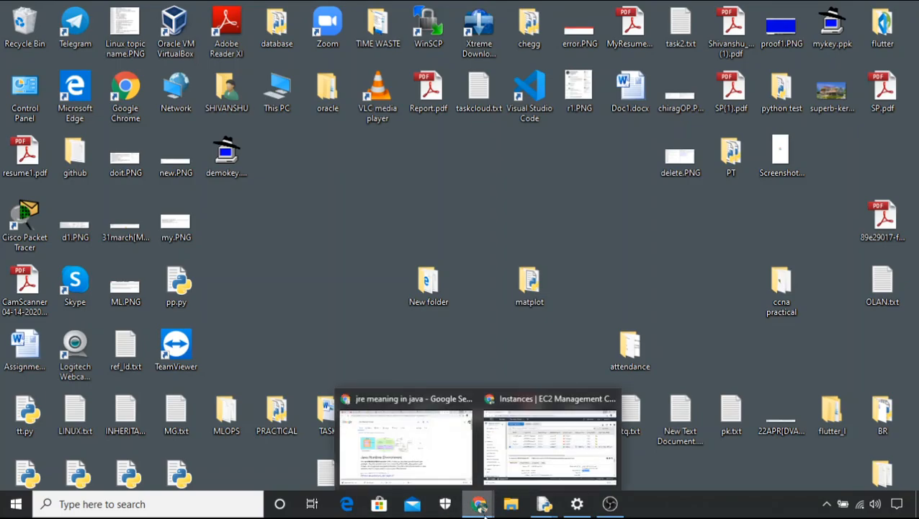
click(546, 450)
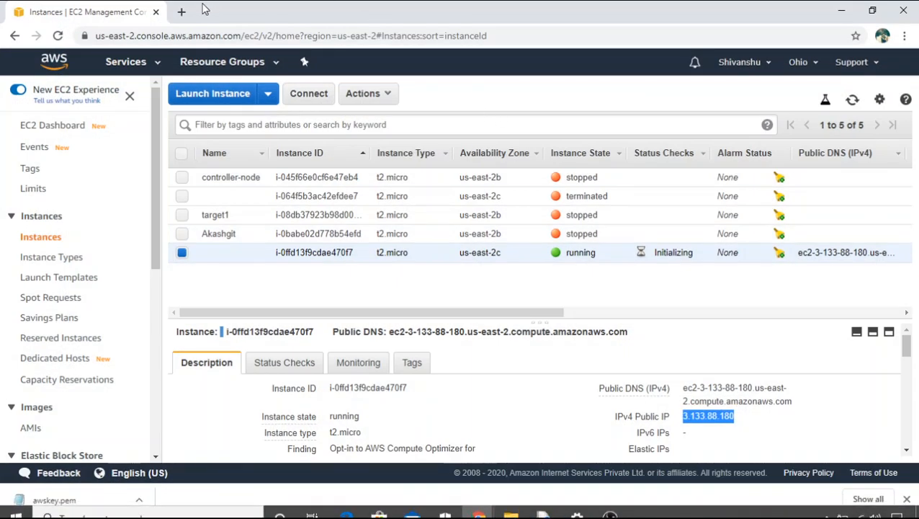
- Search Google for "download putty" in a new browser tab
click(181, 12)
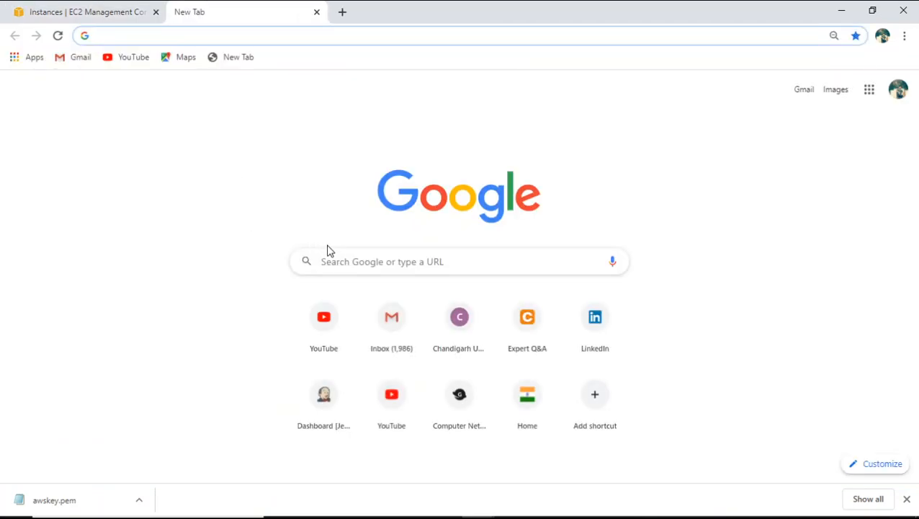
click(350, 261)
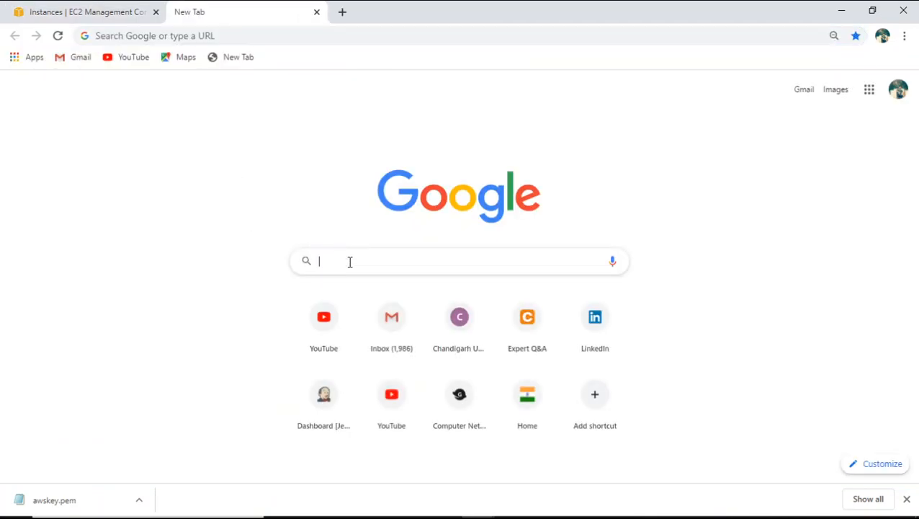
text(do)
key(Return)
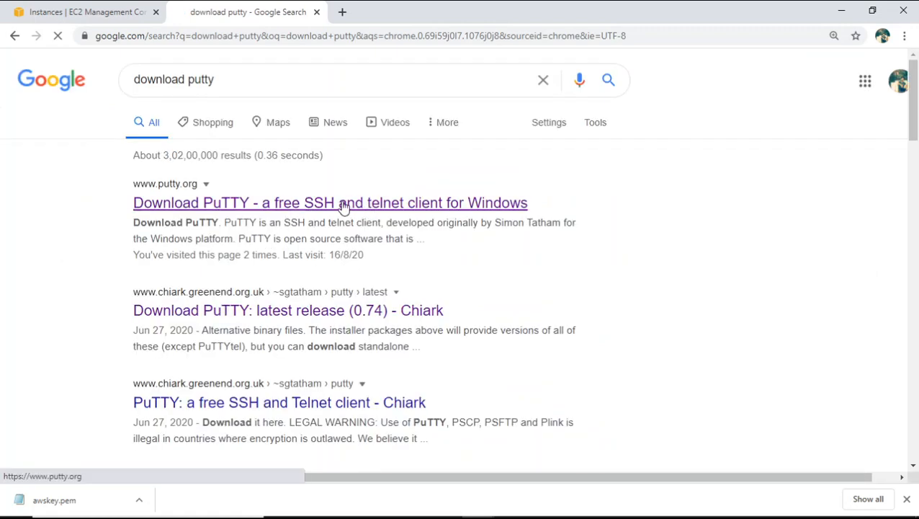
- Go through putty.org to PuTTY's latest release page and locate the 64-bit Windows installer among the package files
click(344, 204)
drag(917, 149, 917, 178)
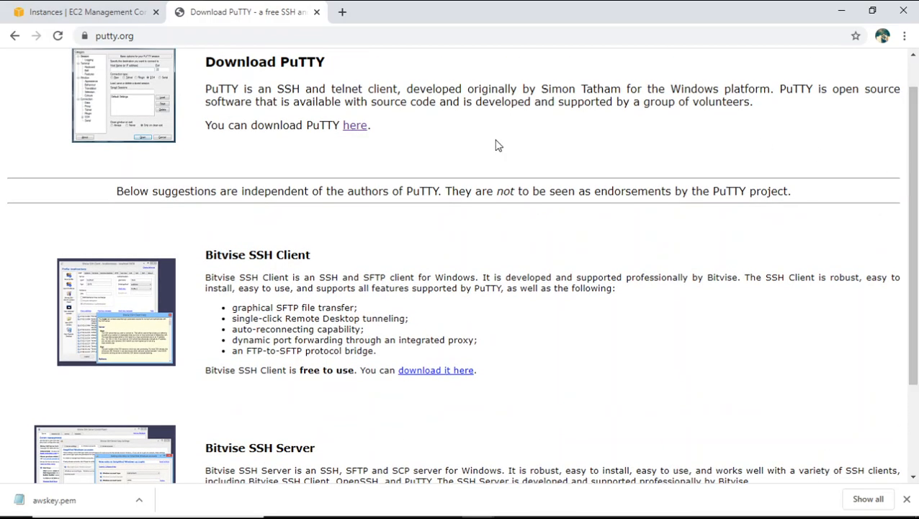
click(347, 127)
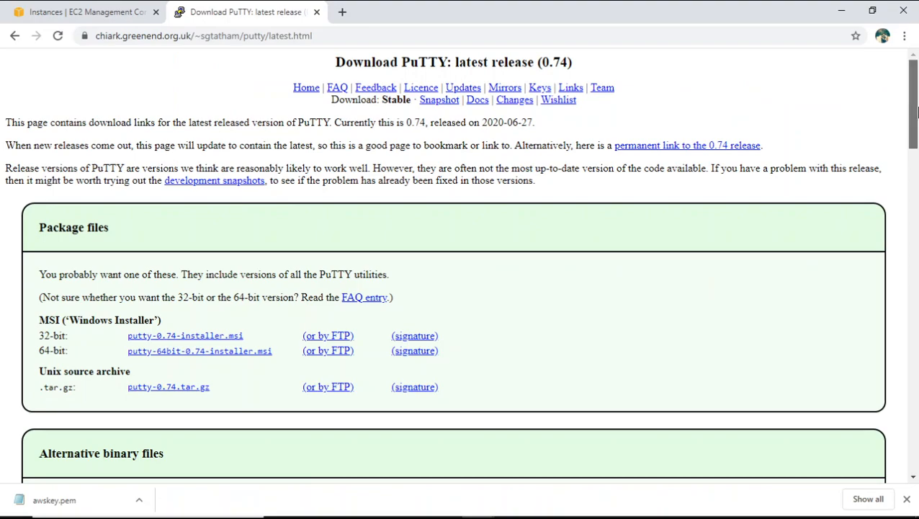
scroll(361, 199, down, 3)
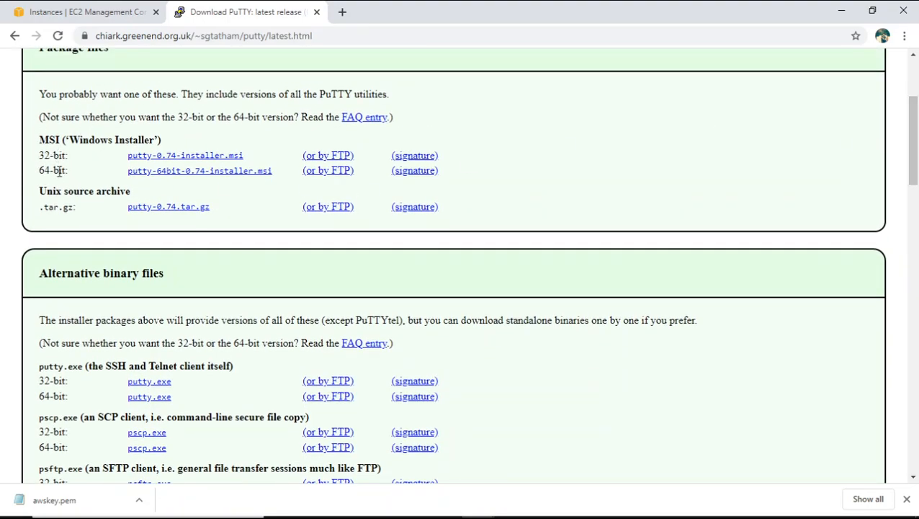
drag(67, 171, 46, 171)
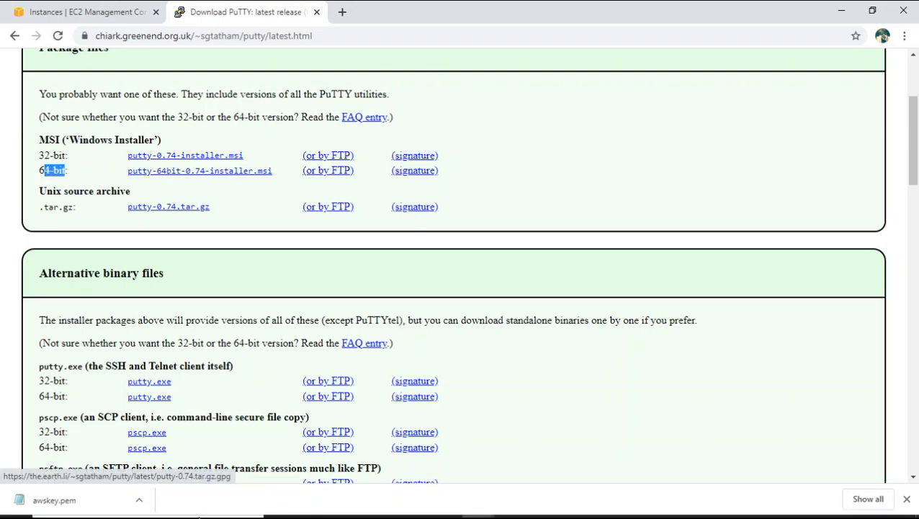
- Leave the browser, open the Downloads folder in File Explorer and select putty-64bit-0.74-installer.msi
click(838, 10)
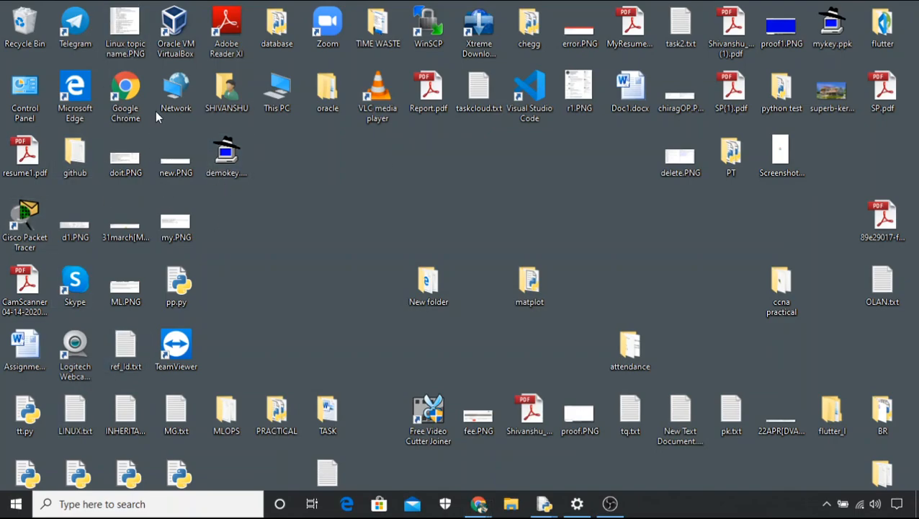
double_click(276, 88)
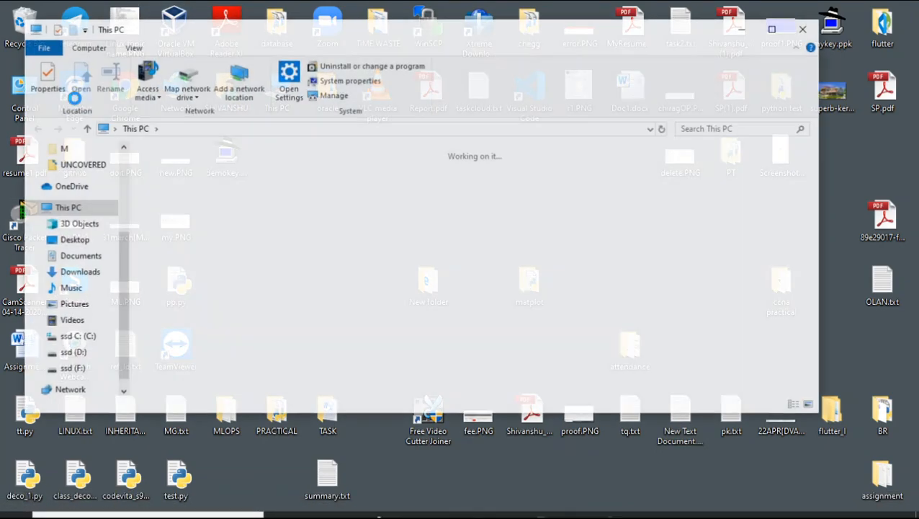
click(77, 272)
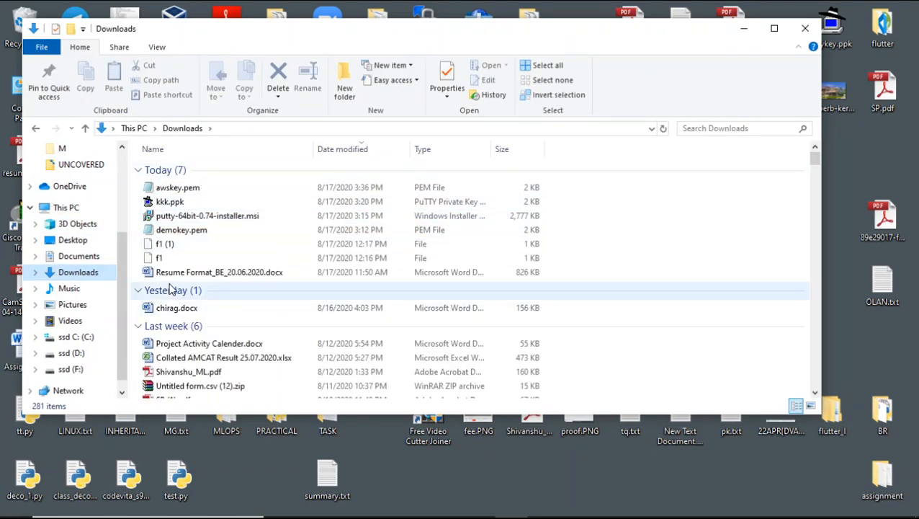
click(201, 220)
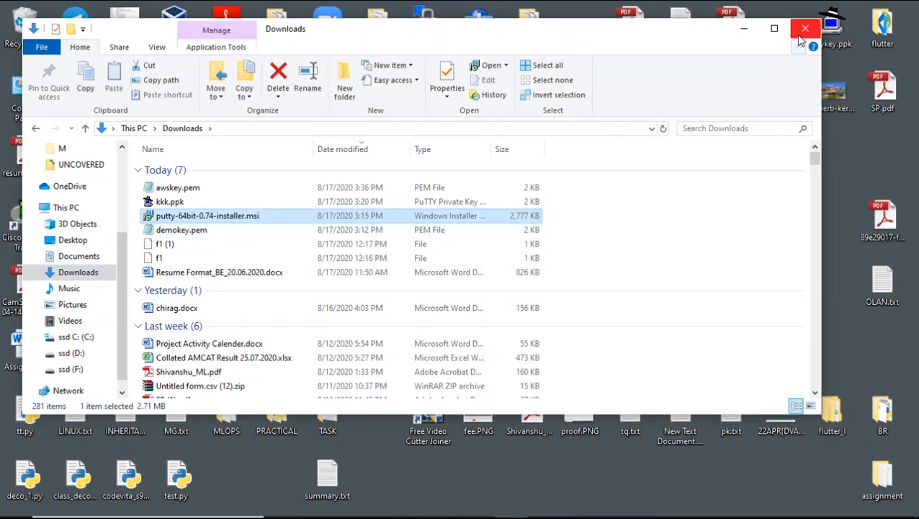
- Run the PuTTY 0.74 64-bit installer and repair the existing installation
double_click(451, 216)
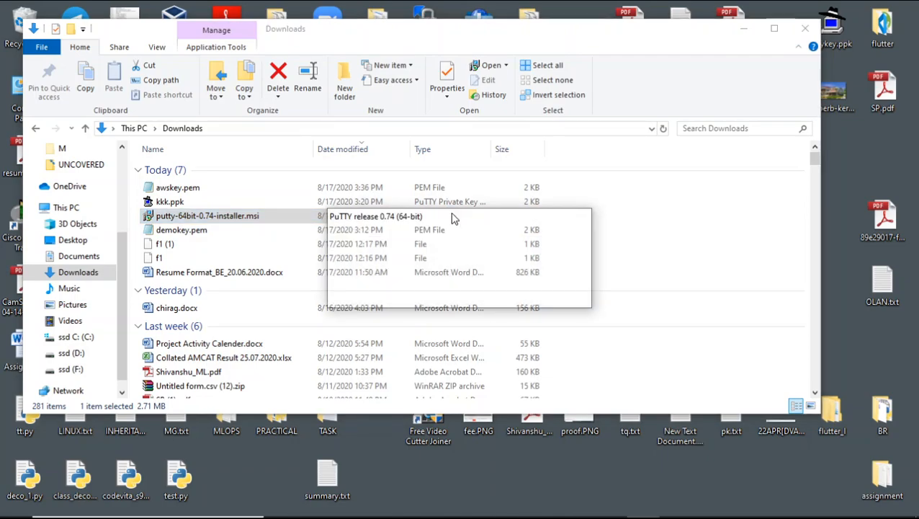
click(527, 370)
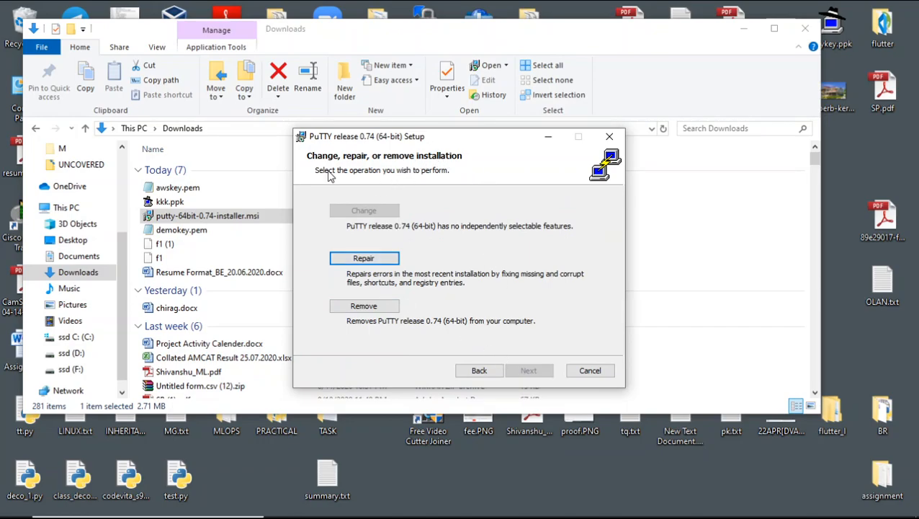
click(365, 260)
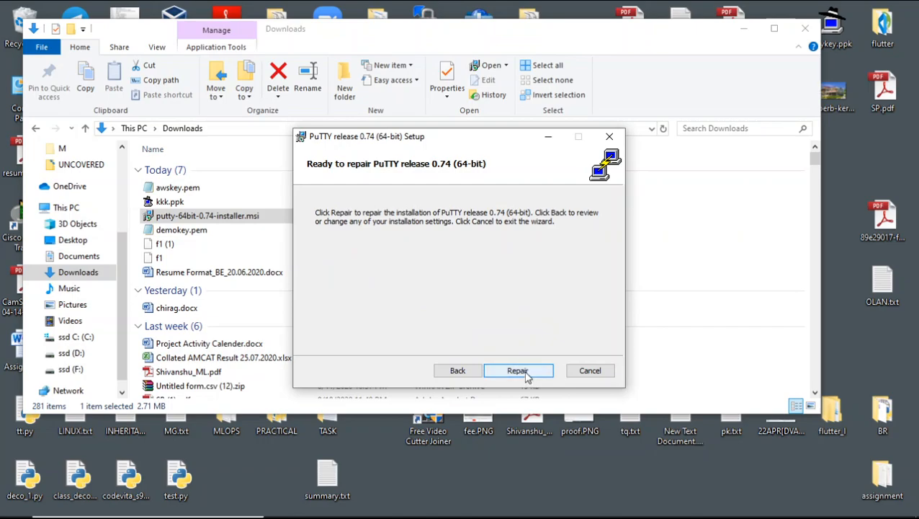
click(527, 371)
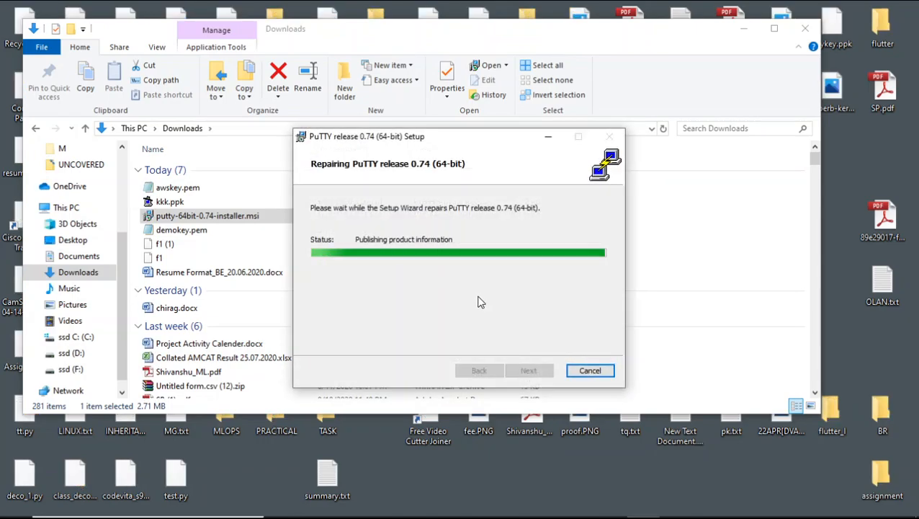
click(529, 370)
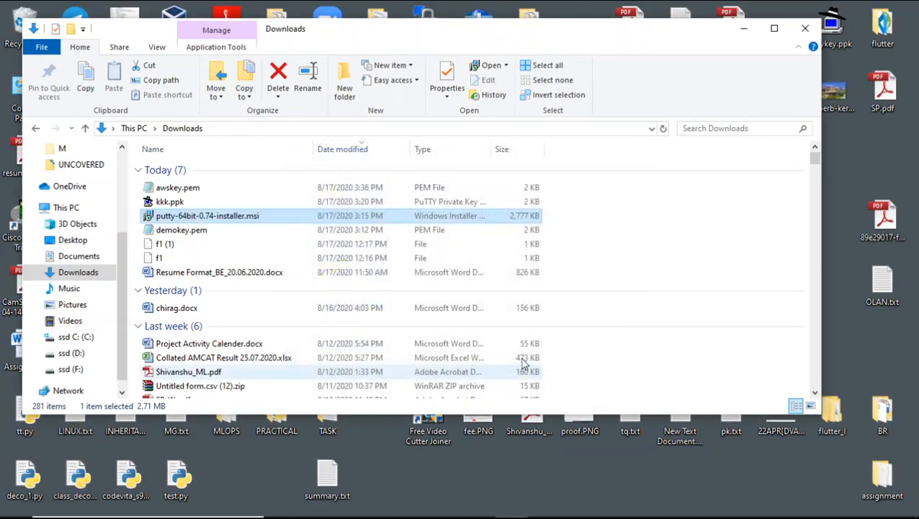
- Uninstall PuTTY using putty-64bit-0.74-installer.msi and confirm the removal
right_click(301, 218)
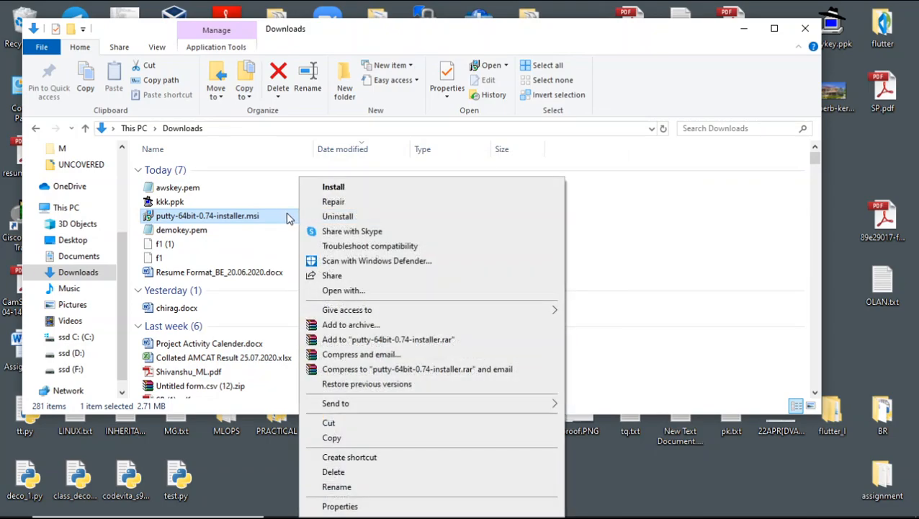
click(336, 216)
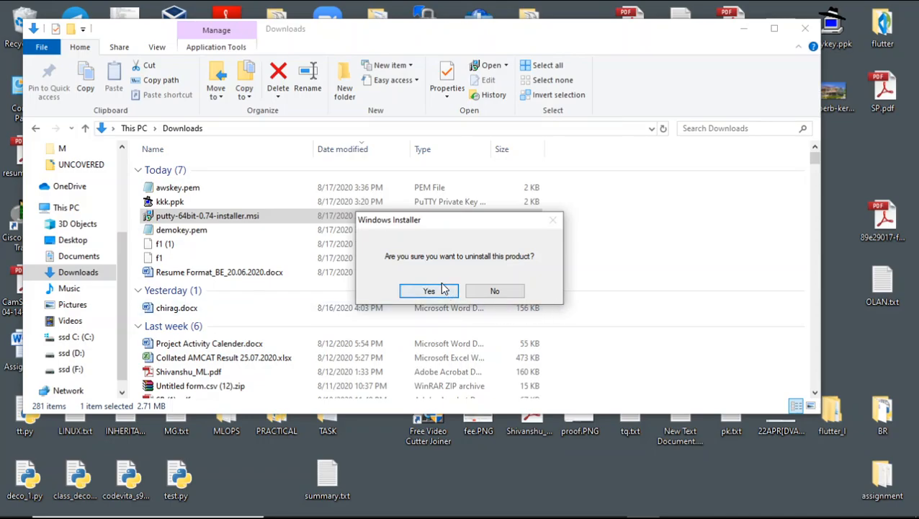
click(441, 292)
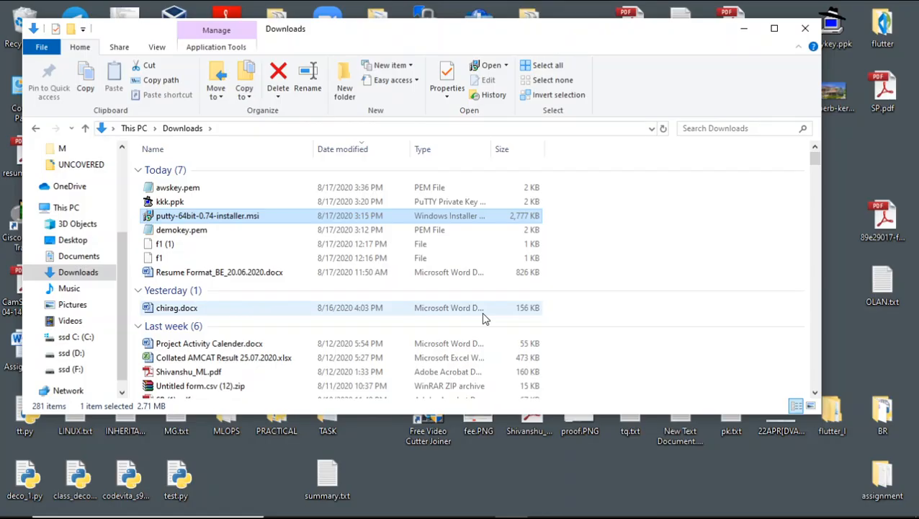
- Install PuTTY 0.74 (64-bit) to C:\Program Files\PuTTY\ with the default features, and close the Downloads folder and the README file
double_click(323, 220)
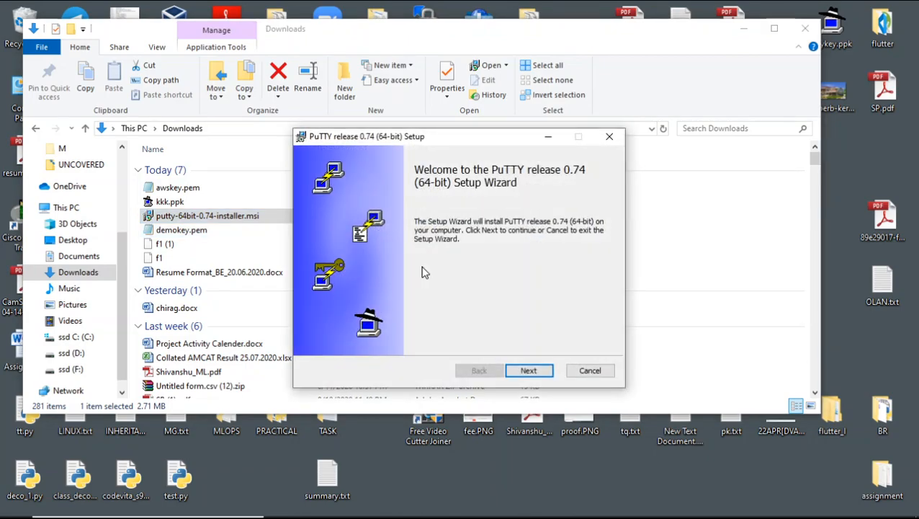
click(529, 370)
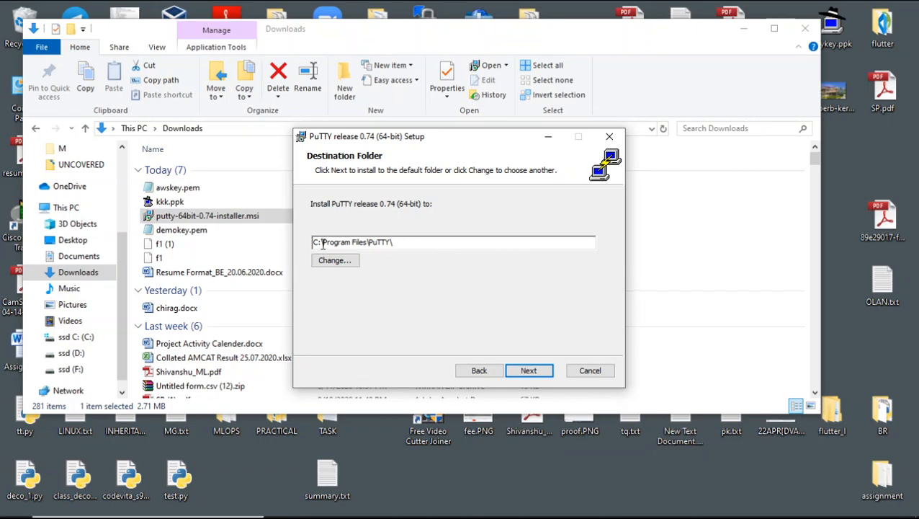
click(528, 370)
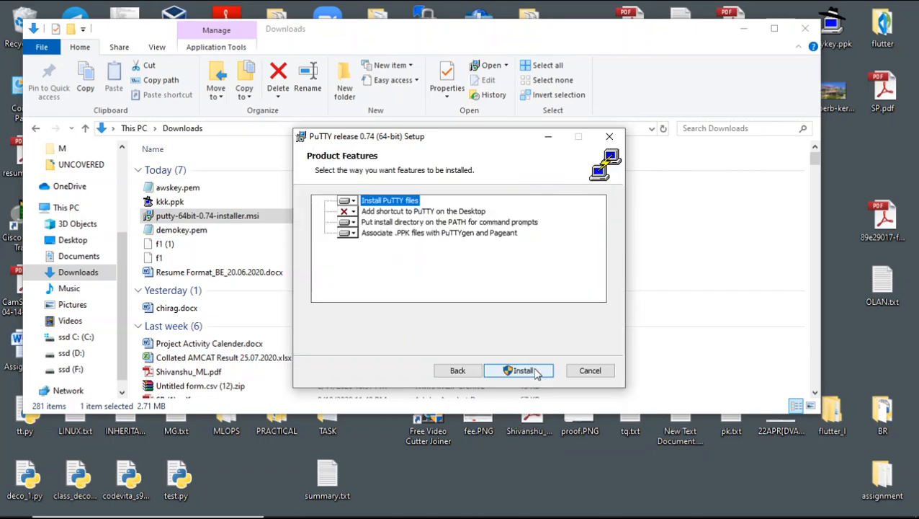
click(528, 370)
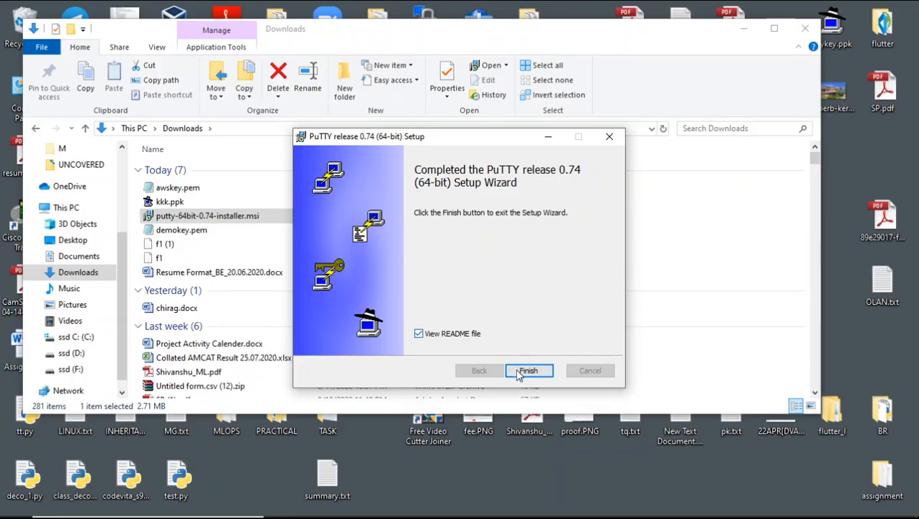
click(525, 371)
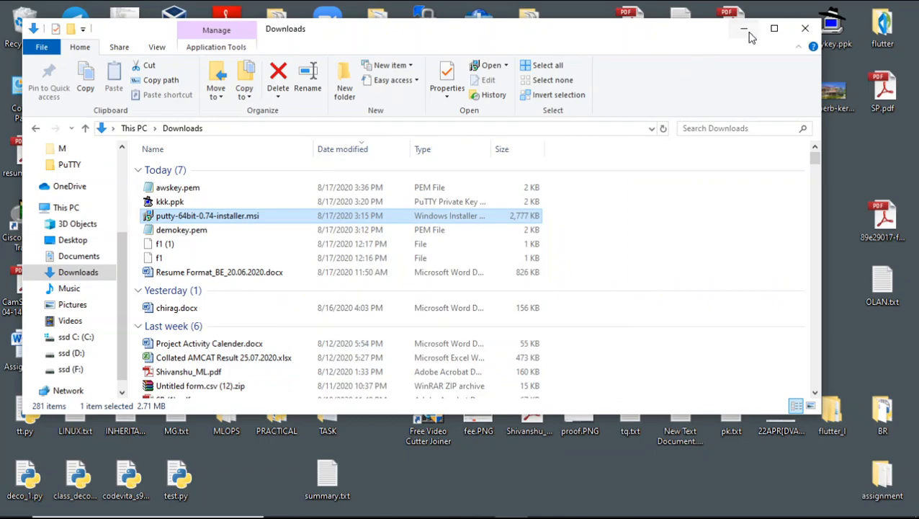
click(805, 28)
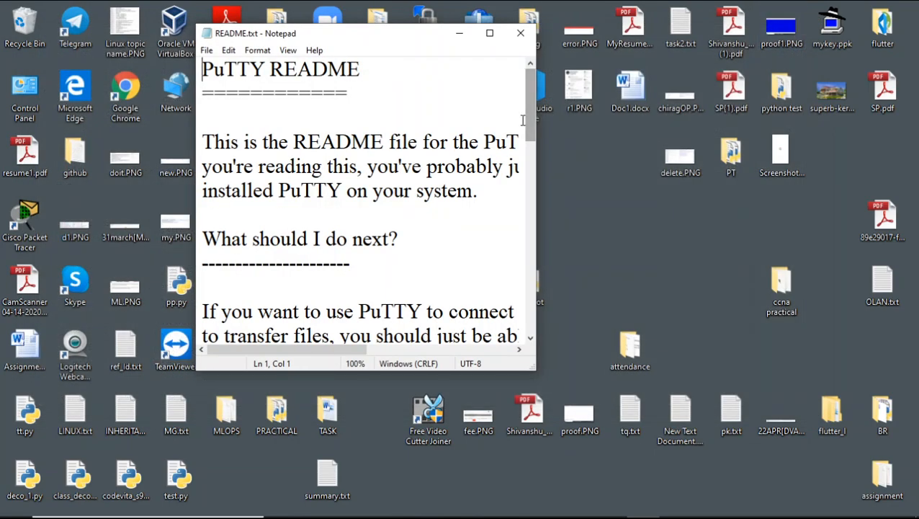
click(520, 33)
- Look up the awskey.pem key file and its file type in the Downloads folder, and put the folder window away
click(142, 504)
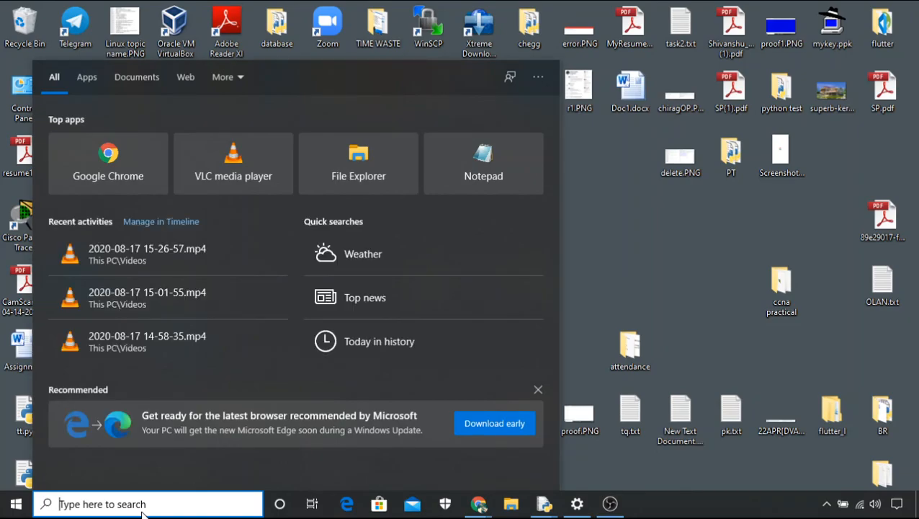
click(511, 503)
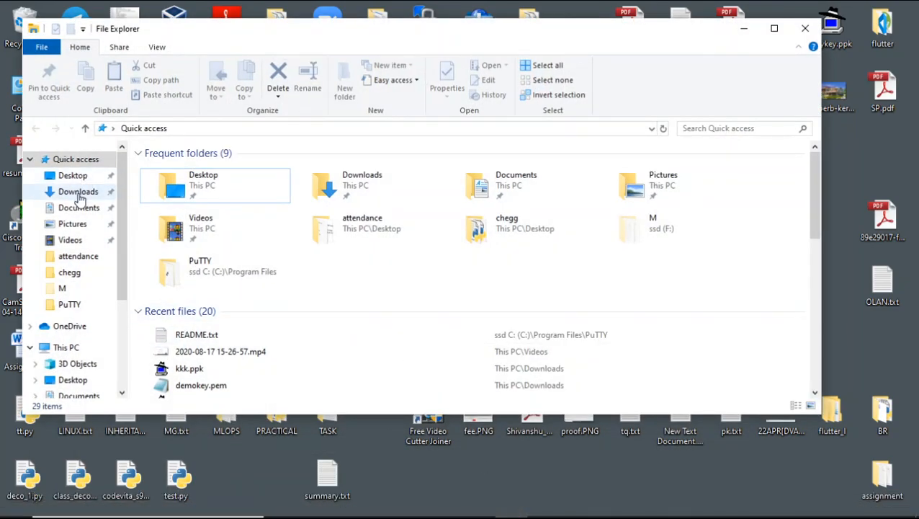
click(79, 191)
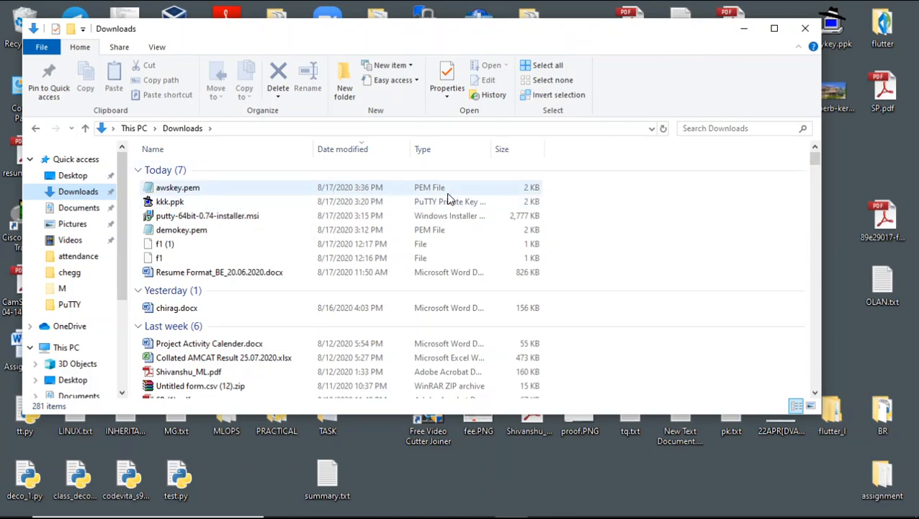
click(744, 28)
- Find PuTTYgen with a Windows search for "pu" and launch it
click(175, 506)
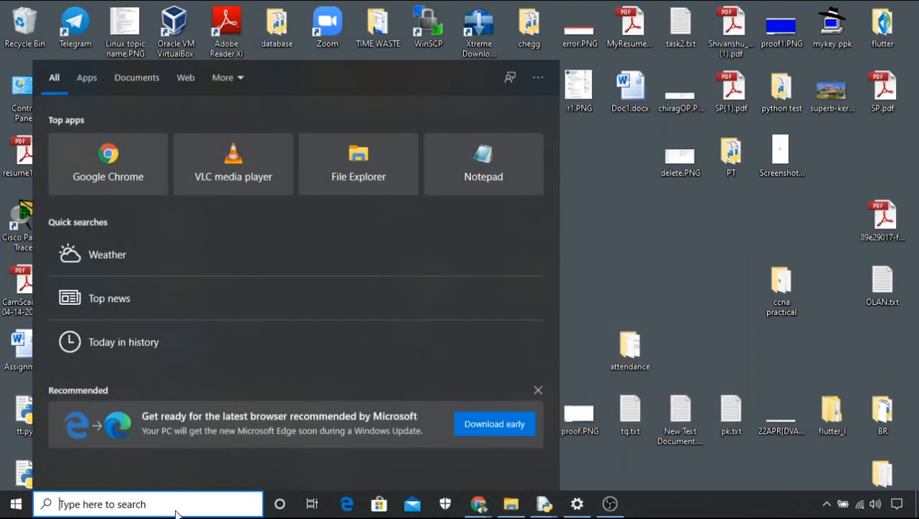
text(p)
key(BackSpace)
text(pu)
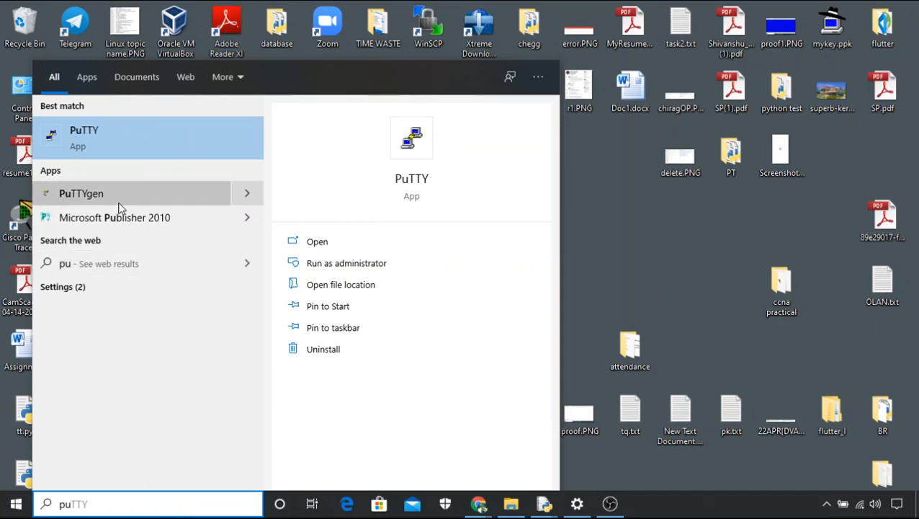
click(140, 195)
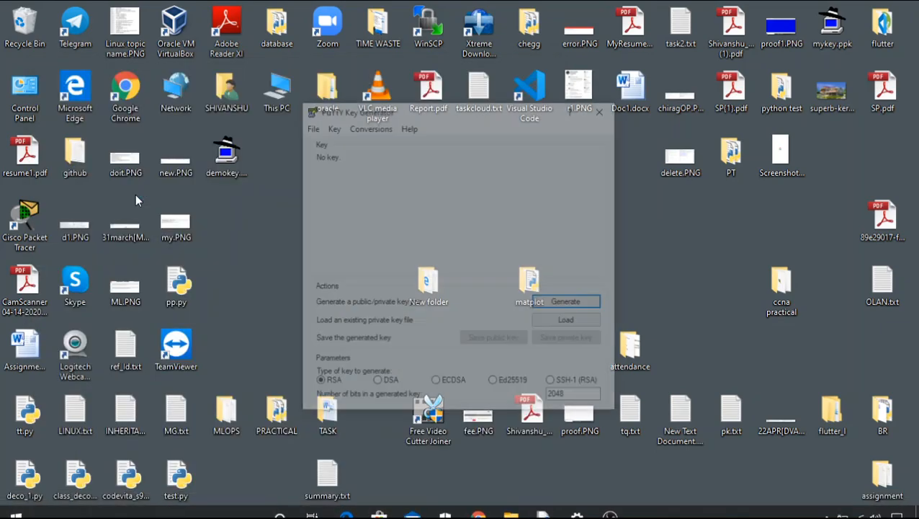
- Load awskey.pem from the Downloads folder into PuTTYgen with all file types listed, and acknowledge the import notice
click(570, 322)
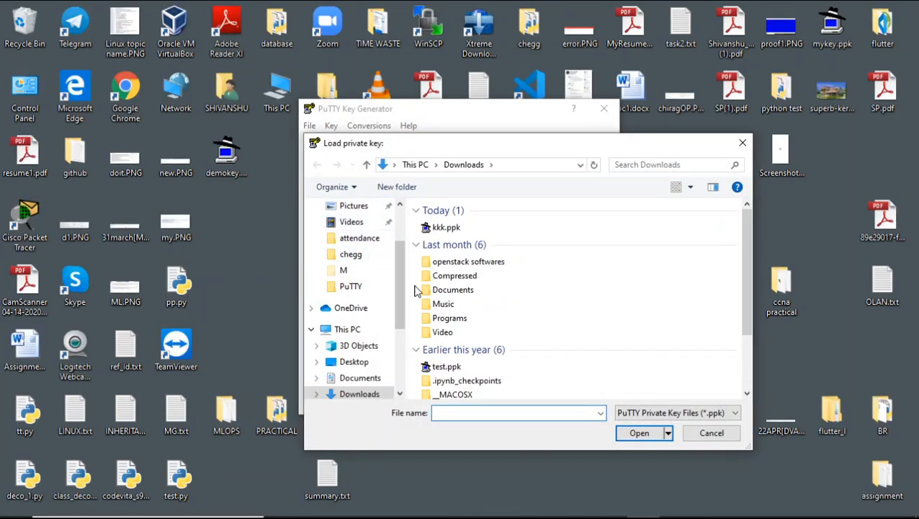
drag(402, 287, 389, 221)
click(333, 248)
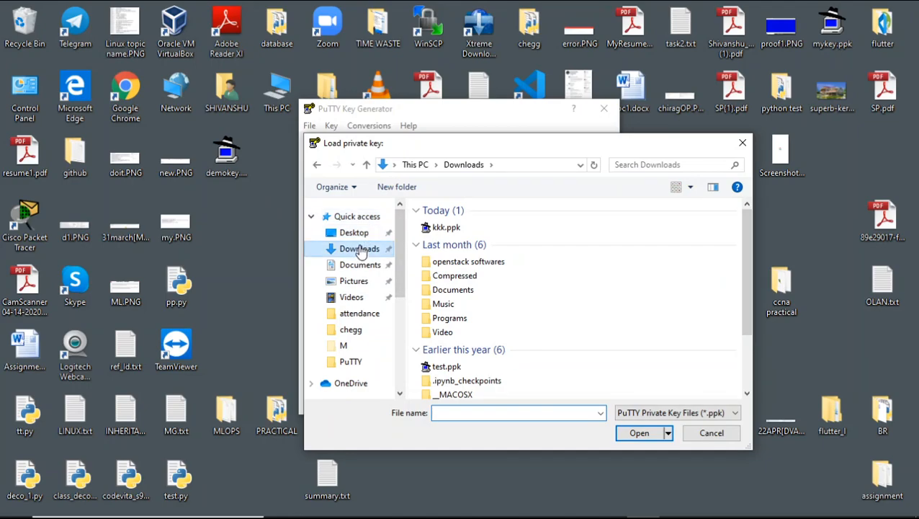
click(634, 414)
click(637, 436)
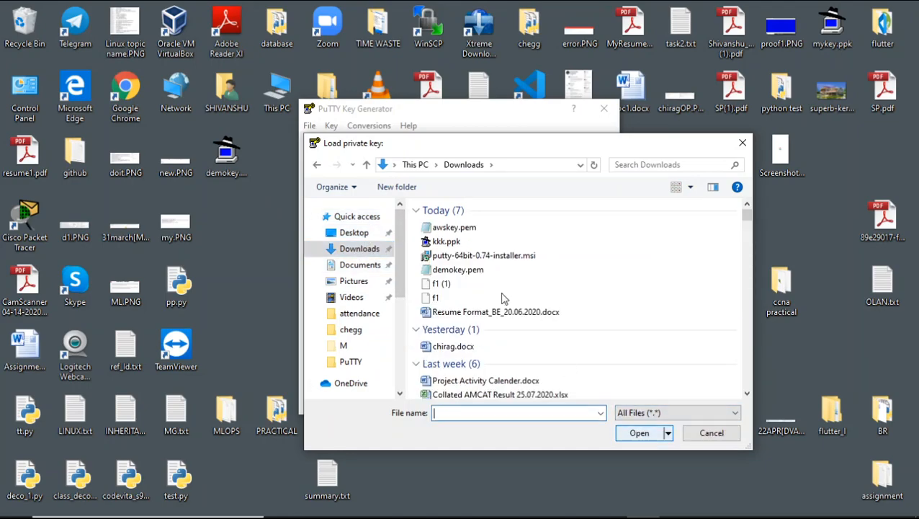
click(451, 229)
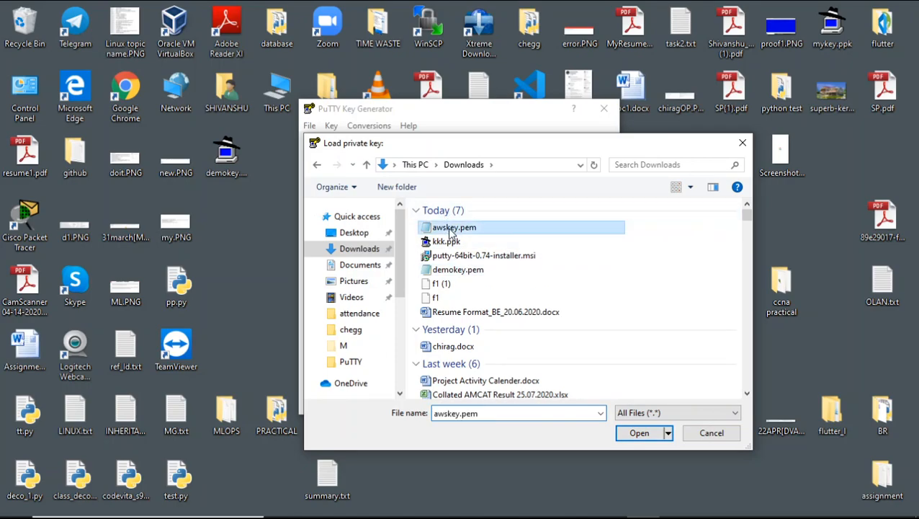
click(637, 433)
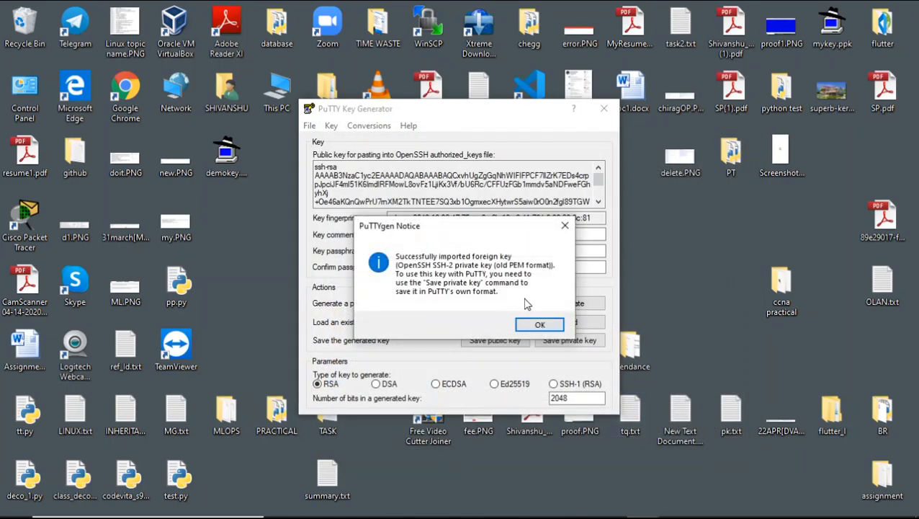
click(548, 328)
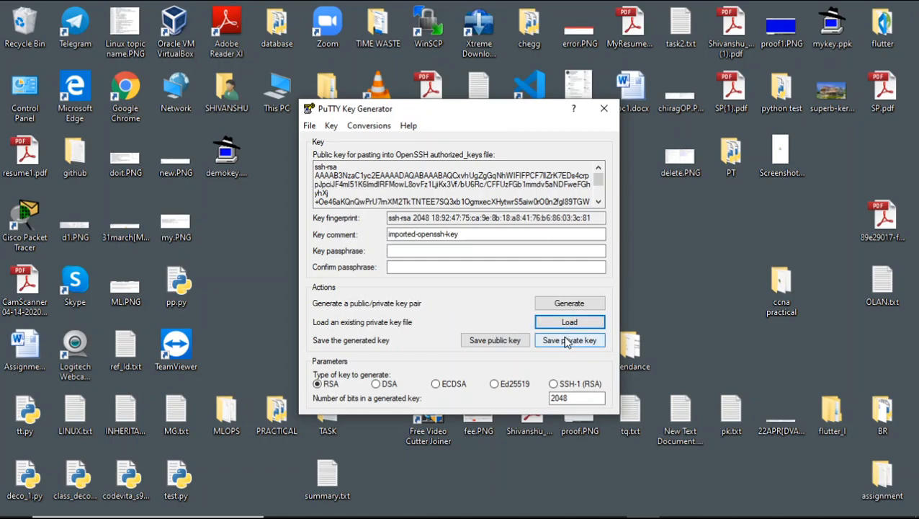
- Save the private key without a passphrase as awskey in PPK format on the Desktop, and close PuTTYgen
click(567, 343)
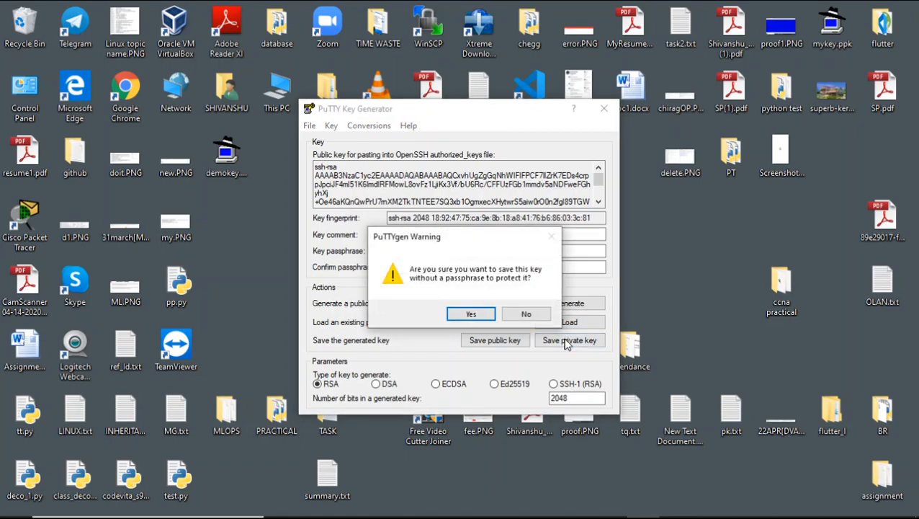
click(469, 315)
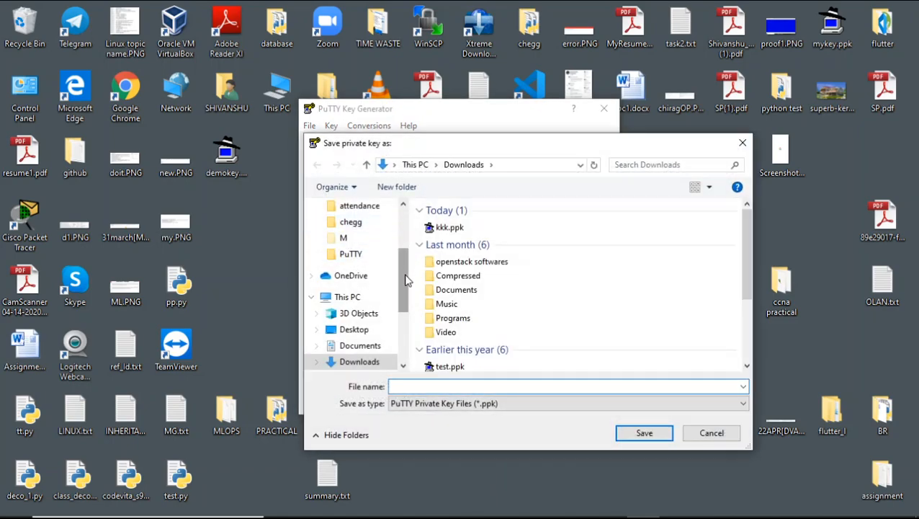
click(354, 329)
click(430, 388)
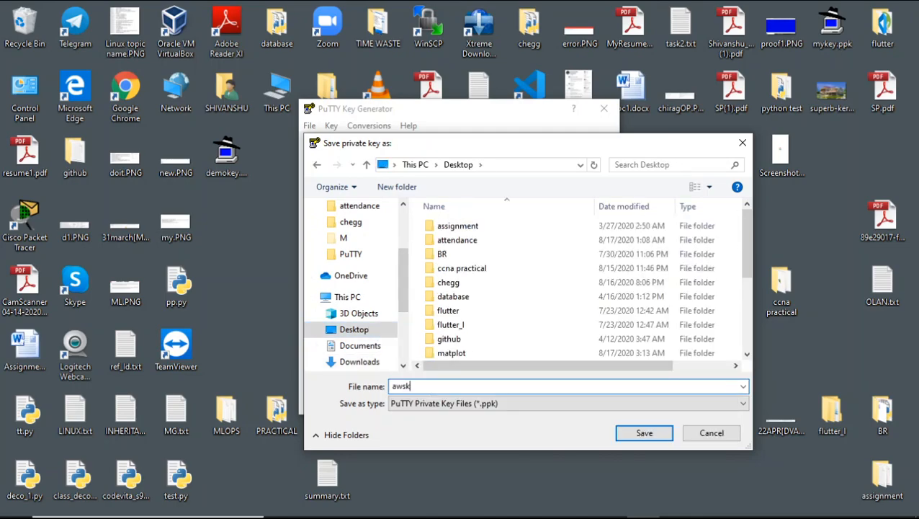
click(638, 435)
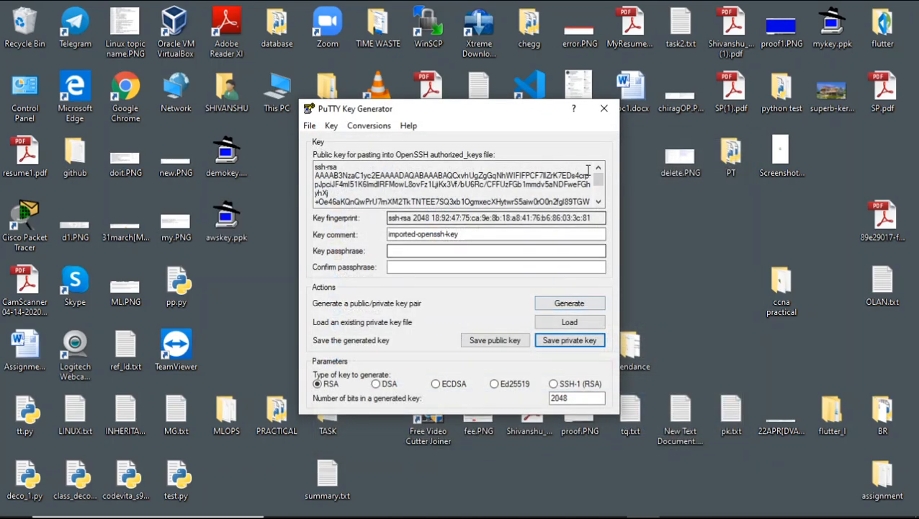
click(603, 108)
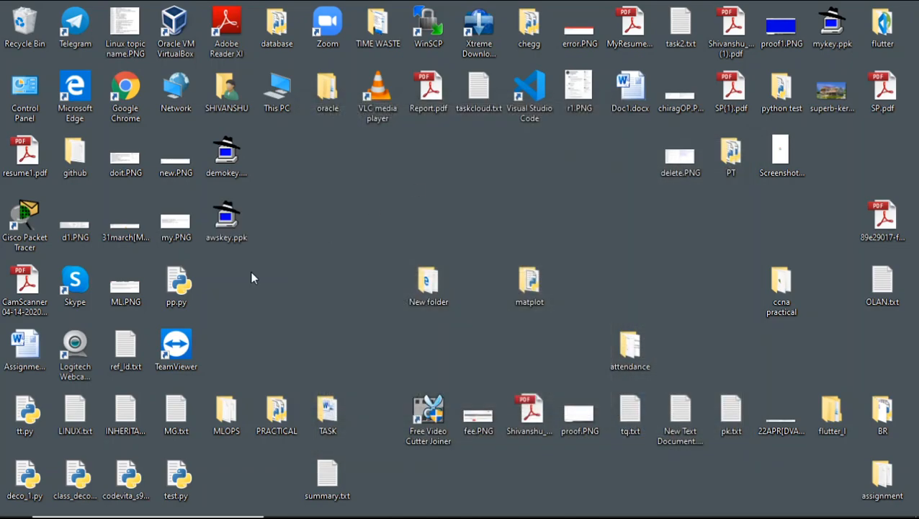
- Find PuTTY with a Windows search for "pu" and launch it
click(235, 232)
click(87, 504)
text(pu)
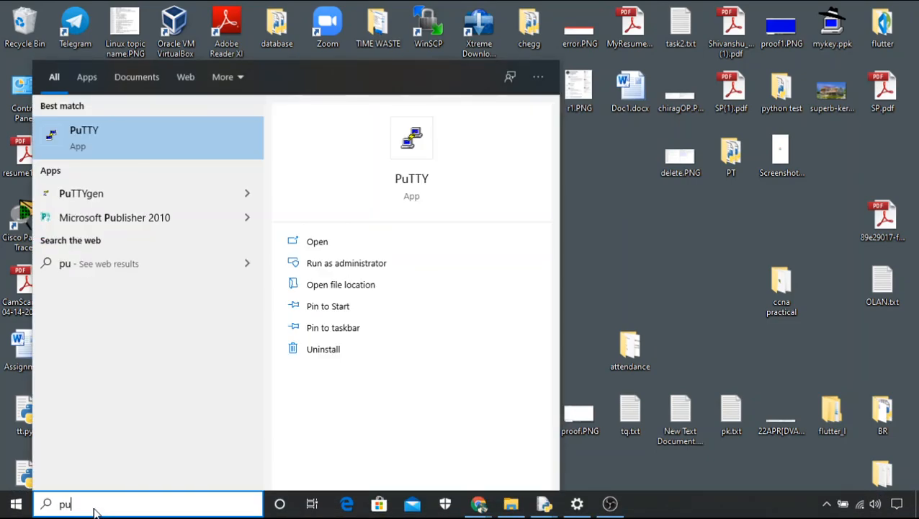
click(147, 147)
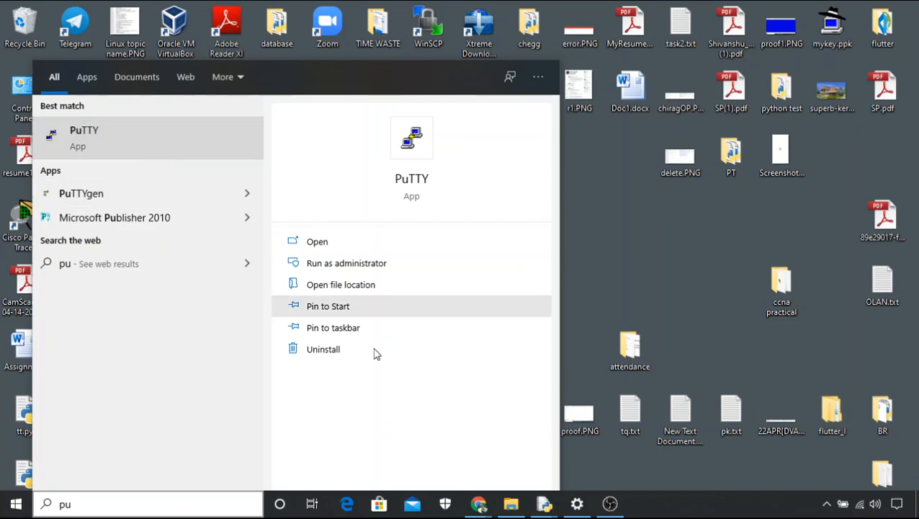
- Copy the running instance's IPv4 public IP from the EC2 console and enter 3.133.88.180 as the PuTTY host name
mouse_move(479, 503)
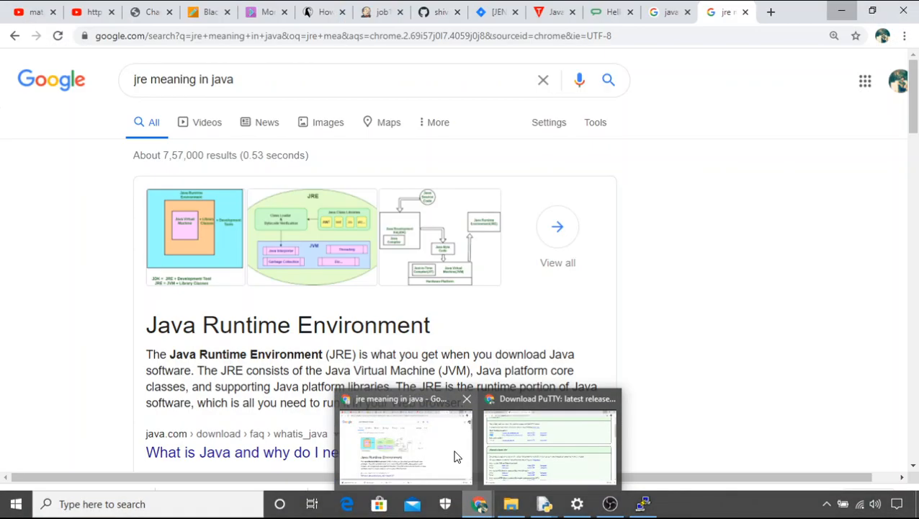
click(545, 442)
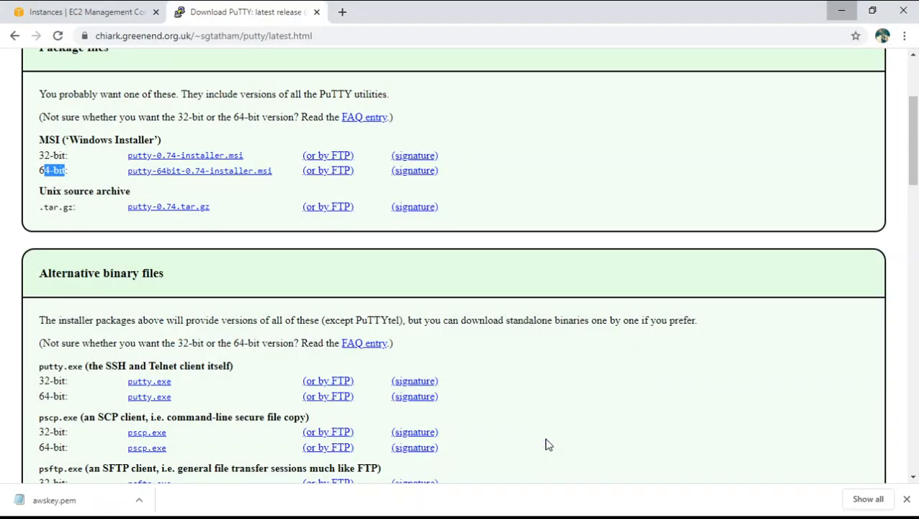
click(119, 12)
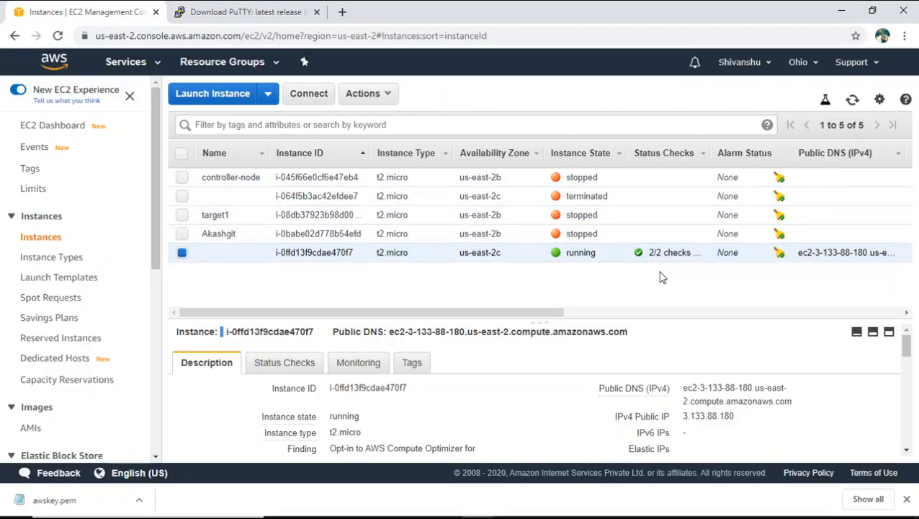
click(916, 505)
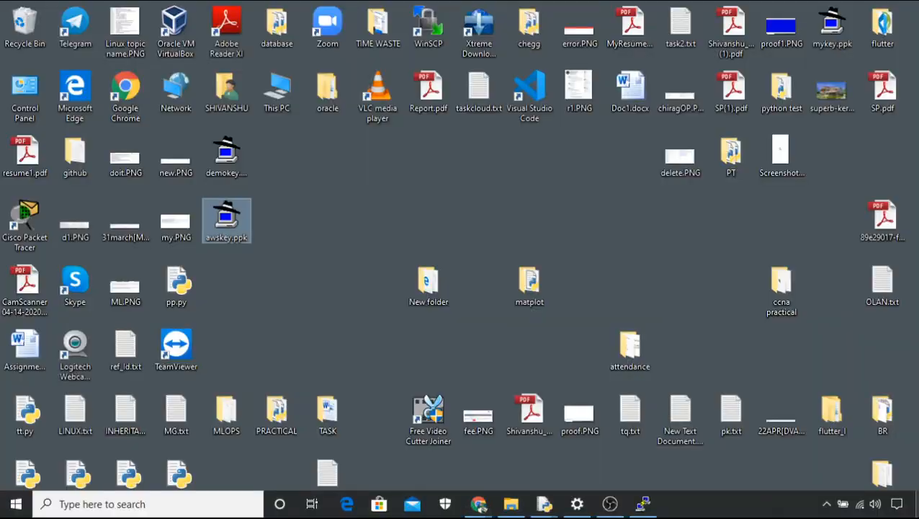
click(644, 505)
text(3.133.88.180)
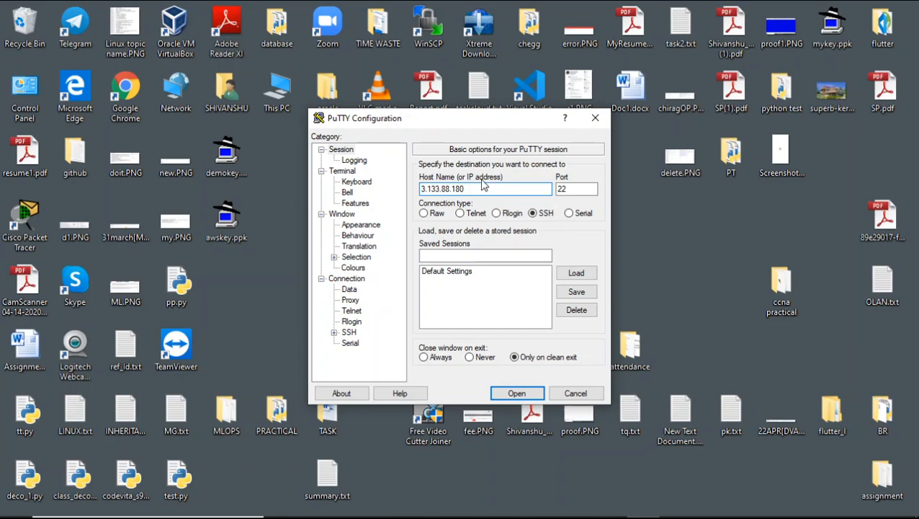
- Set awskey.ppk from the Desktop as the private key file for SSH authentication
click(350, 333)
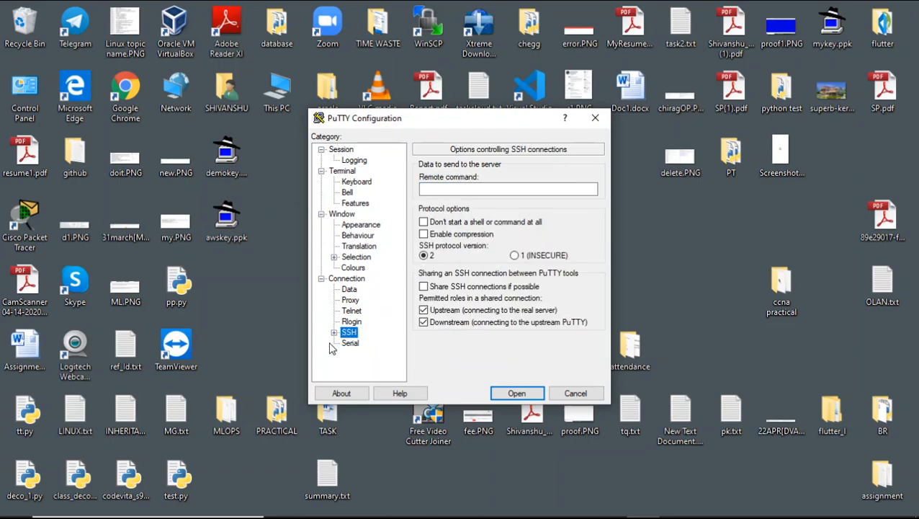
click(334, 332)
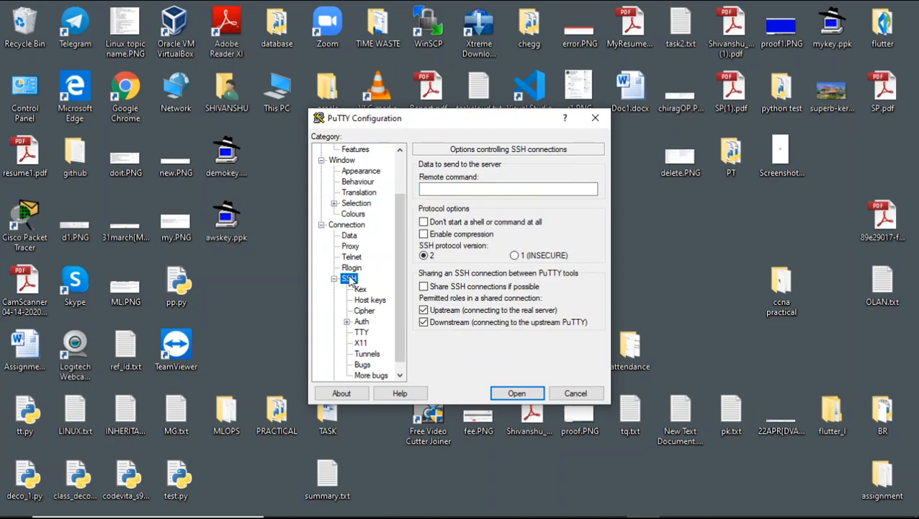
click(362, 322)
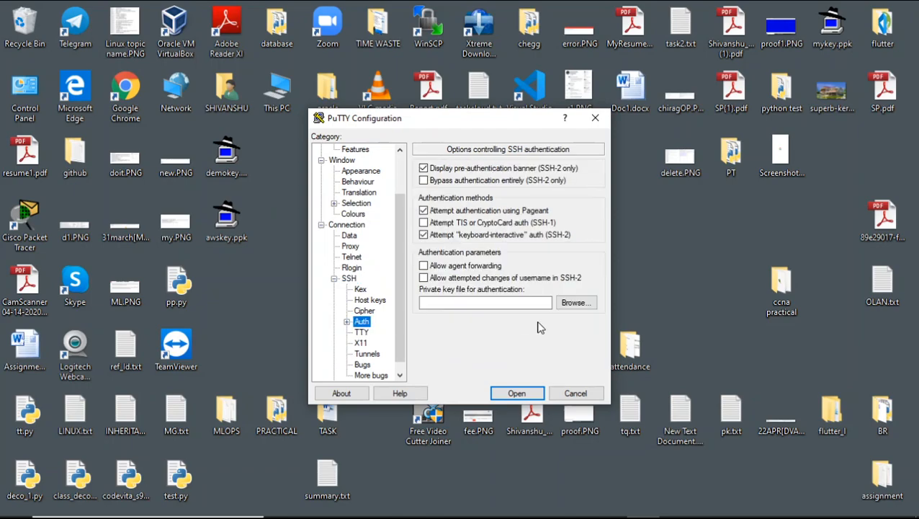
click(564, 304)
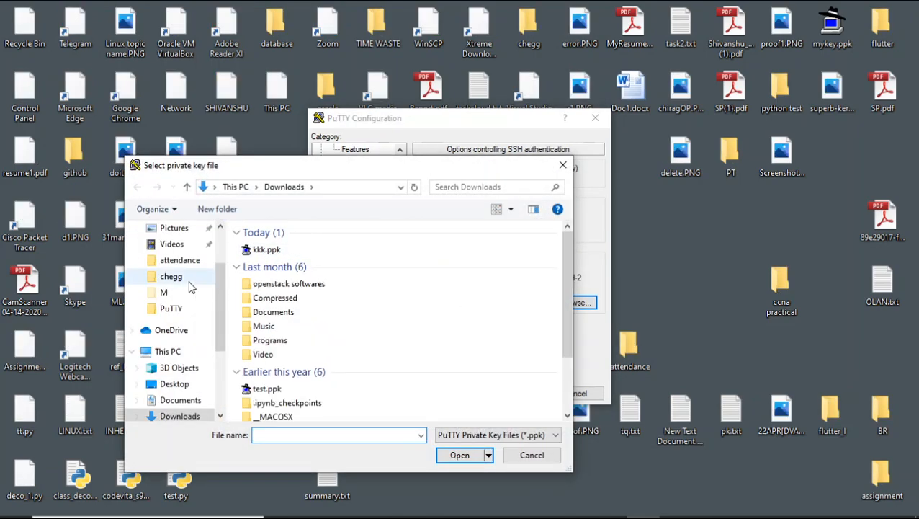
click(177, 384)
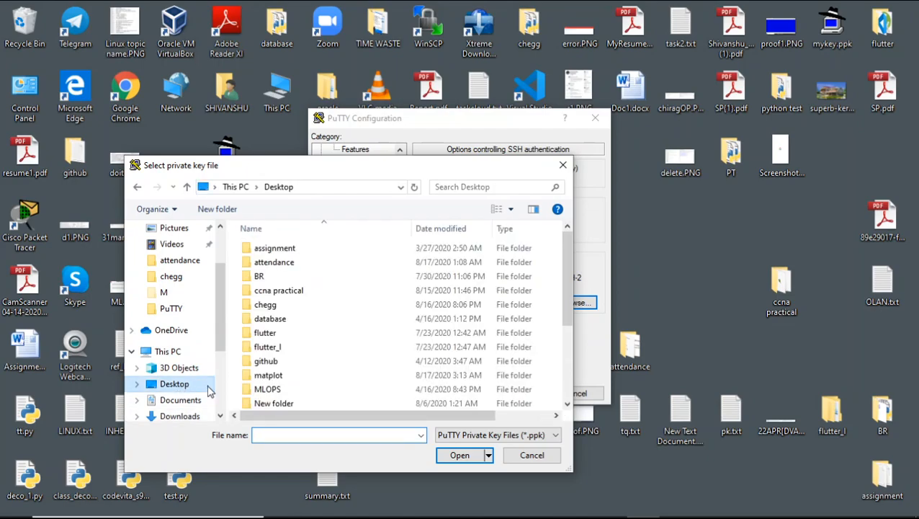
click(297, 433)
text(aw)
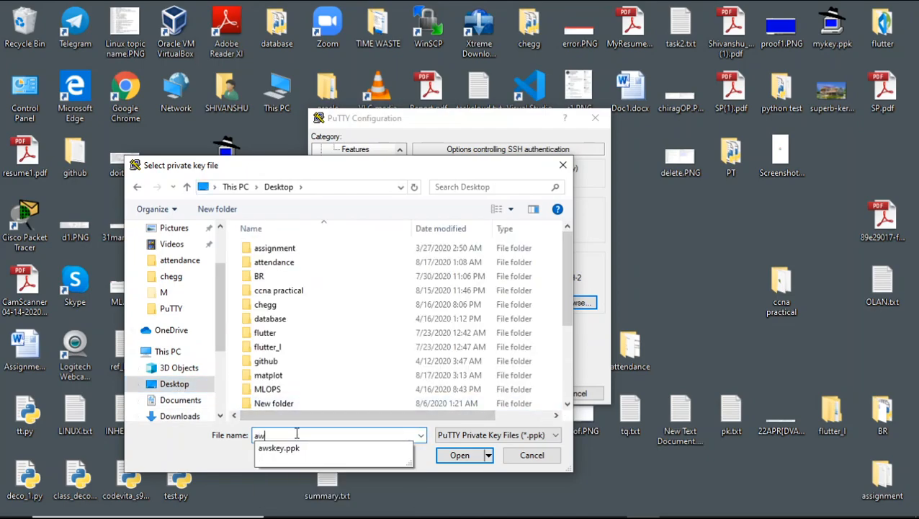
click(310, 448)
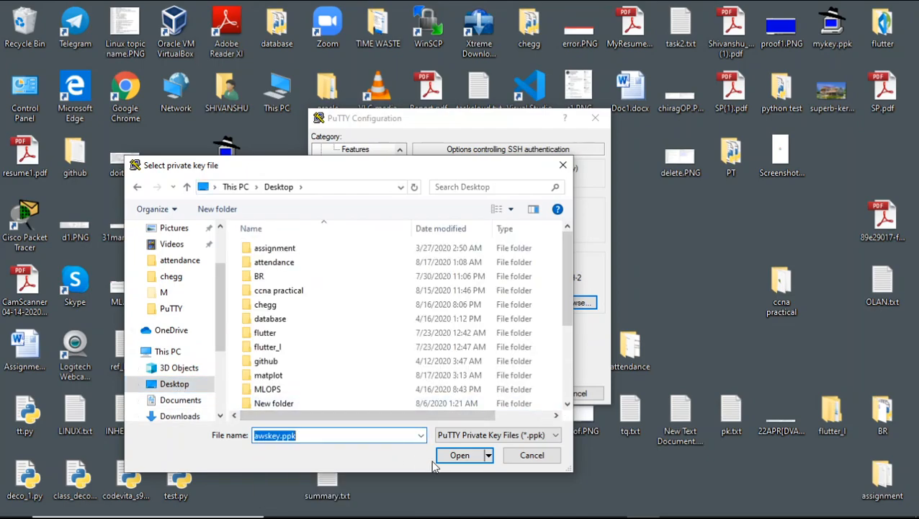
click(328, 434)
click(461, 459)
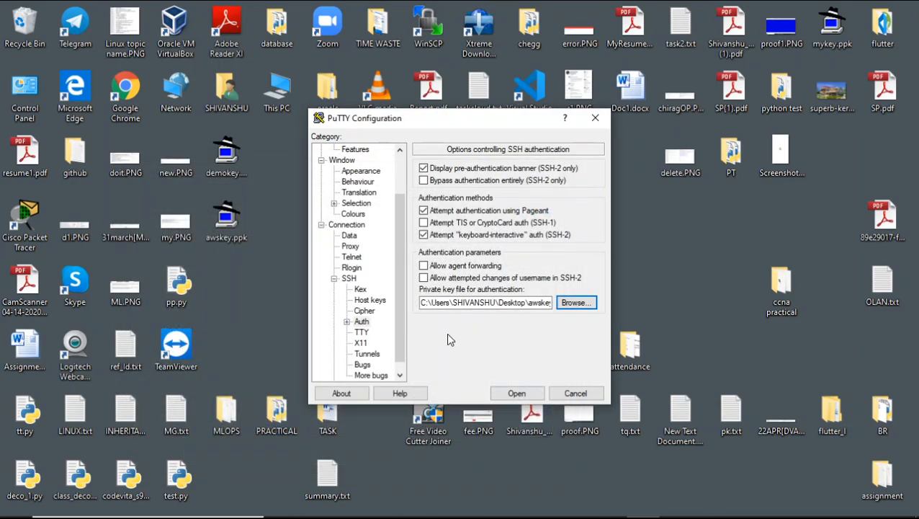
- Set the seconds between keepalives for the connection to 60
click(353, 226)
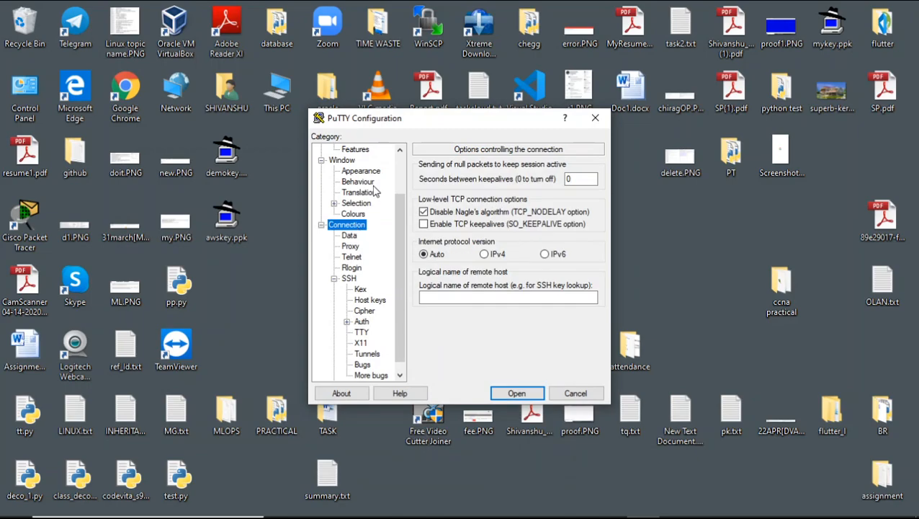
click(570, 178)
text(5)
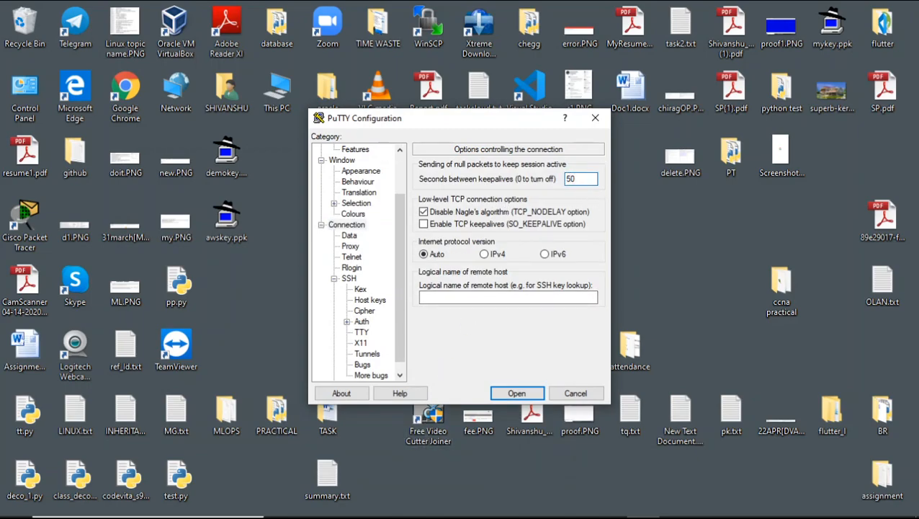
key(BackSpace)
text(6)
drag(575, 179, 561, 179)
- Open the SSH session, trust the server's host key, log in as ec2-user, and maximize the terminal window
click(517, 393)
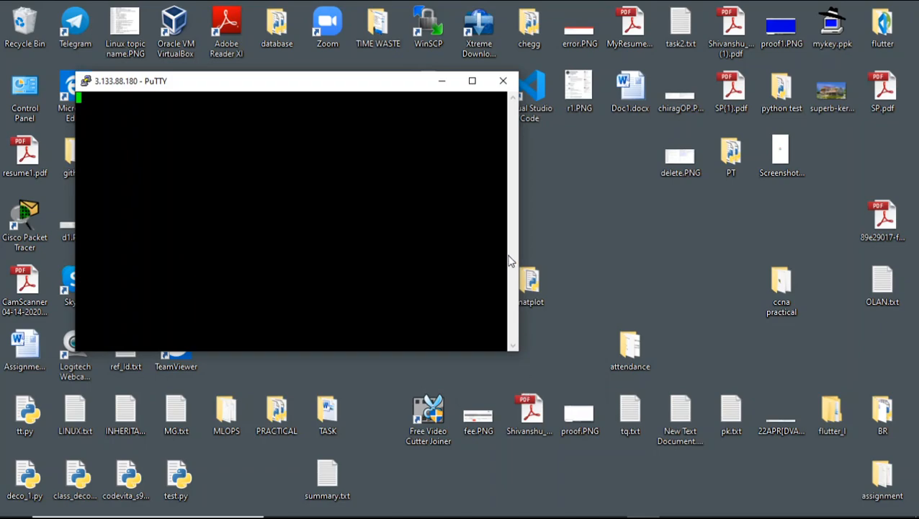
click(386, 353)
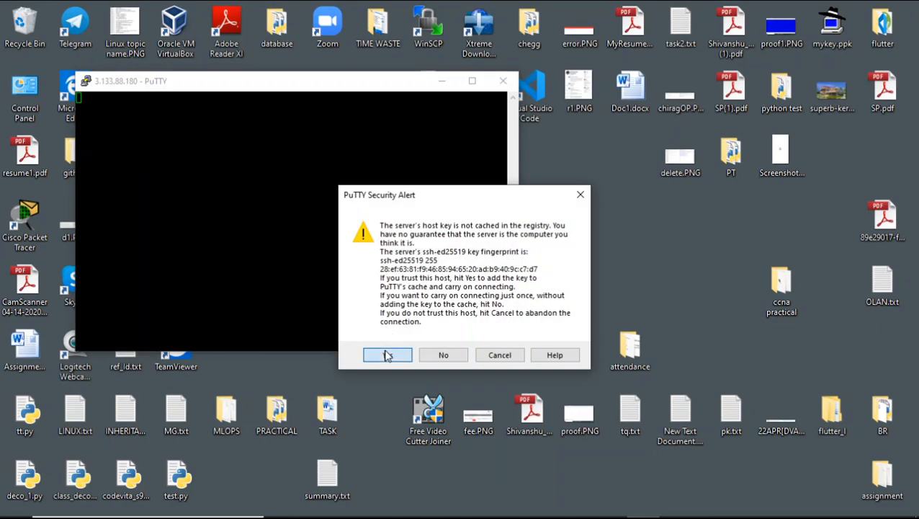
text(ec2)
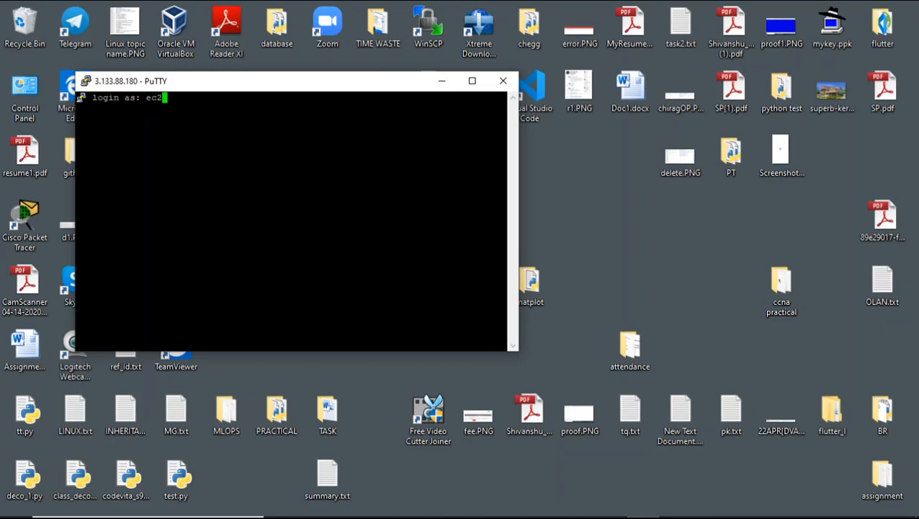
text(-user)
key(Return)
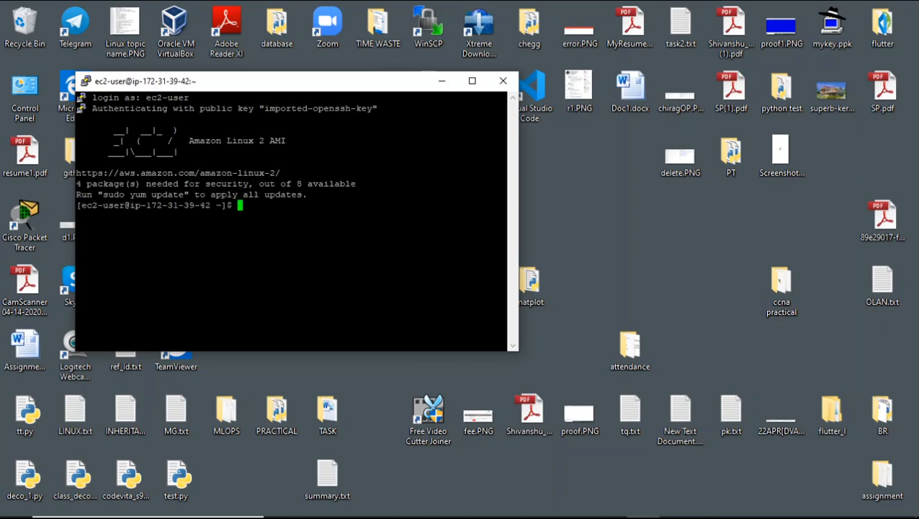
click(472, 81)
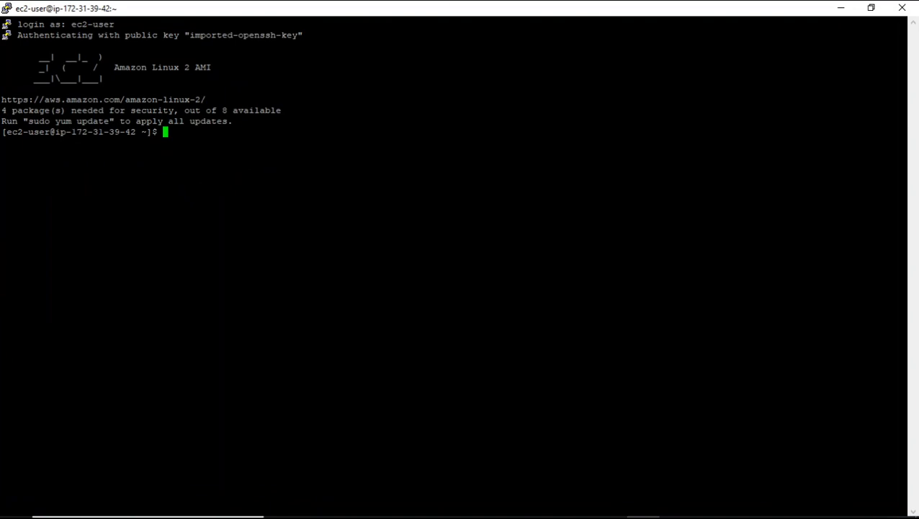
- Change to the root directory with "cd /" and switch to the root user with "sudo su -"
text(cd /)
key(Return)
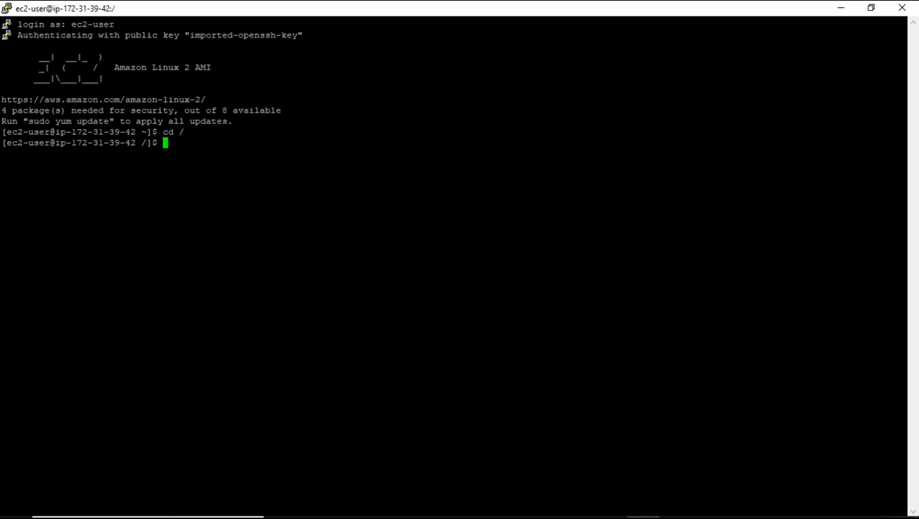
text(sudo )
text(di)
key(BackSpace)
key(BackSpace)
text(su -)
key(Return)
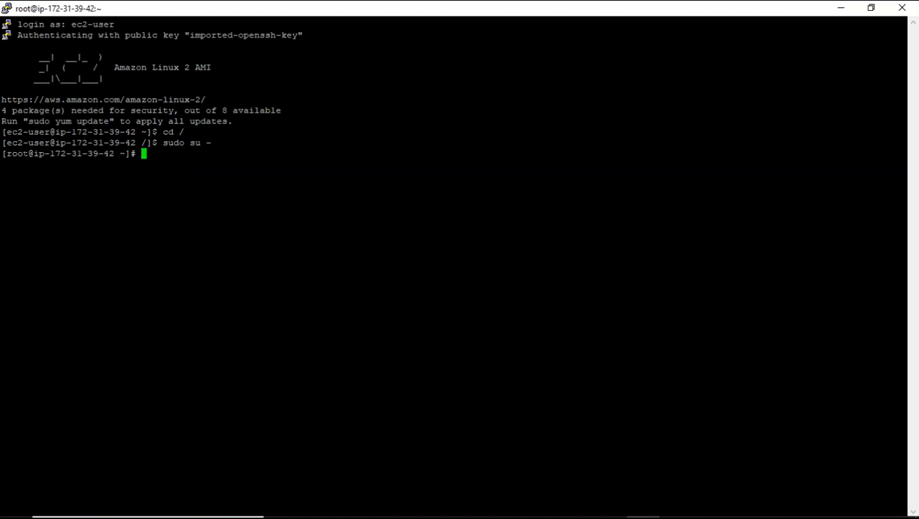
drag(12, 154, 28, 153)
triple_click(10, 164)
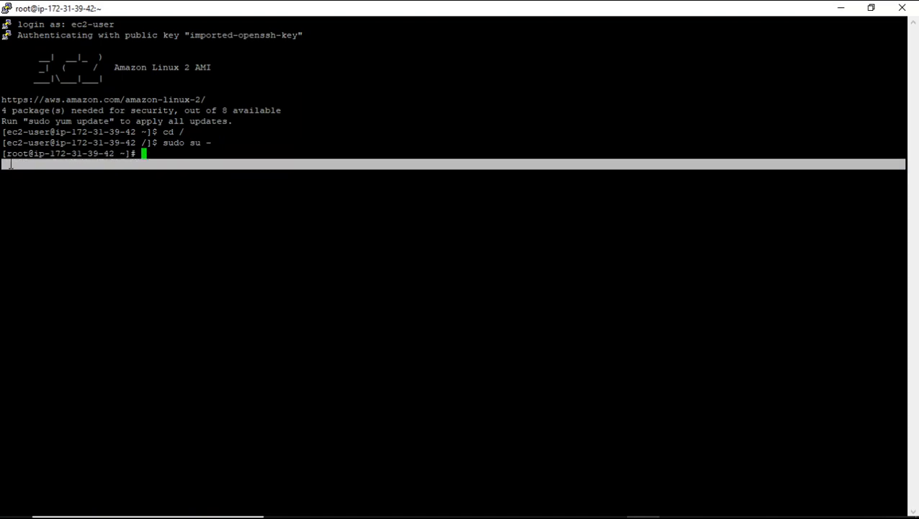